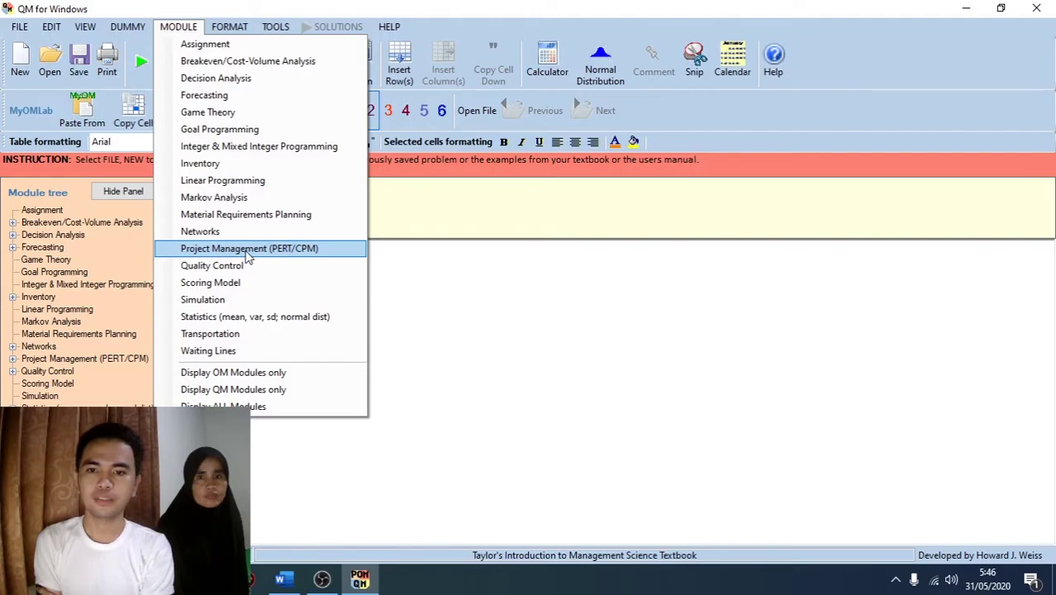
Create a single time estimate project data set titled PEMBANGUNAN HOTEL, keeping the default number of activities
mouse_move(72, 44)
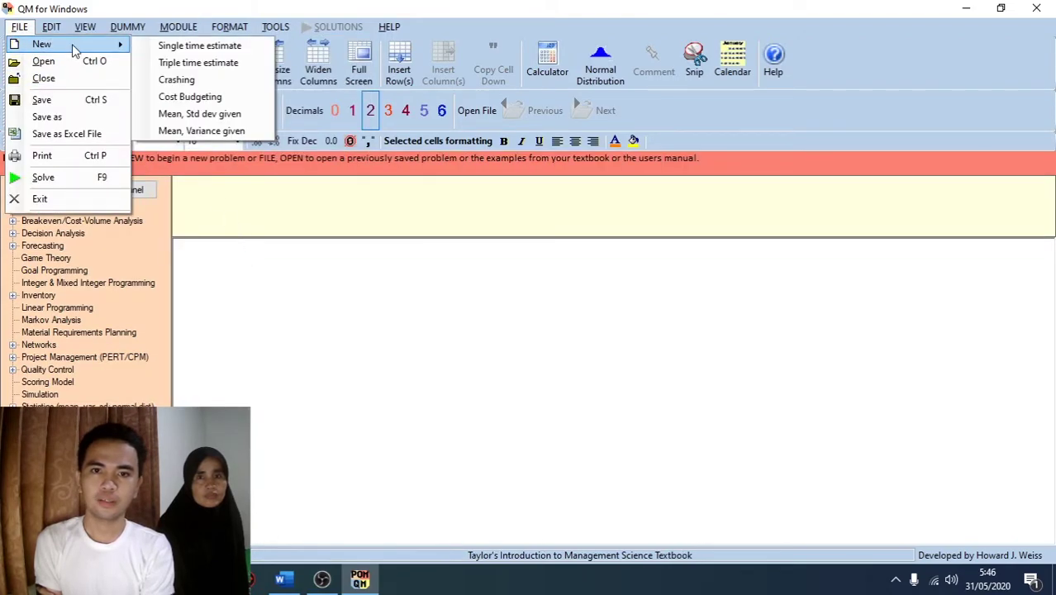
left_click(171, 48)
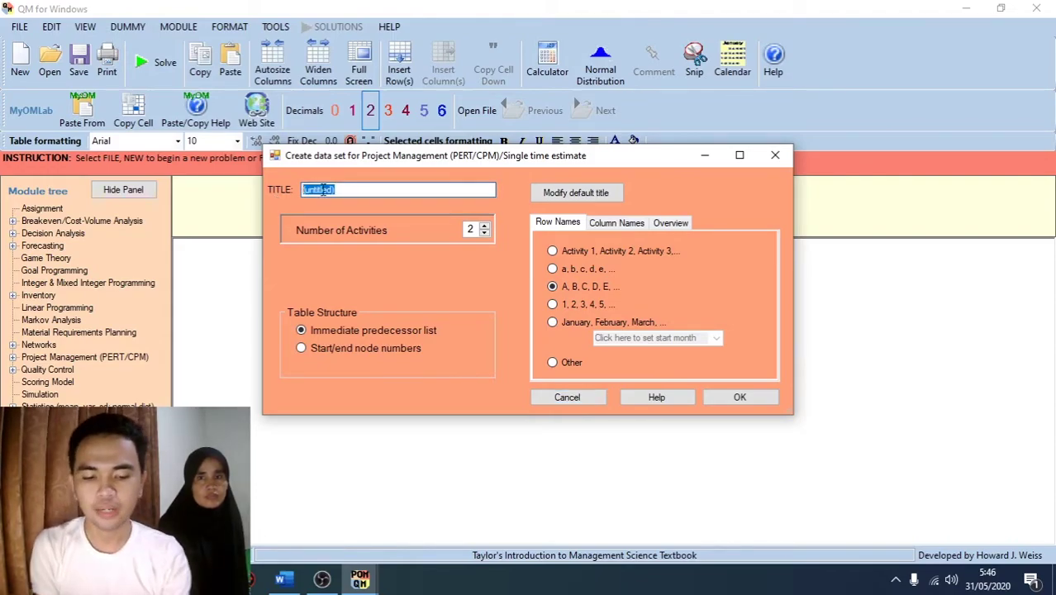
type("PEMBANGUNA HOTEL")
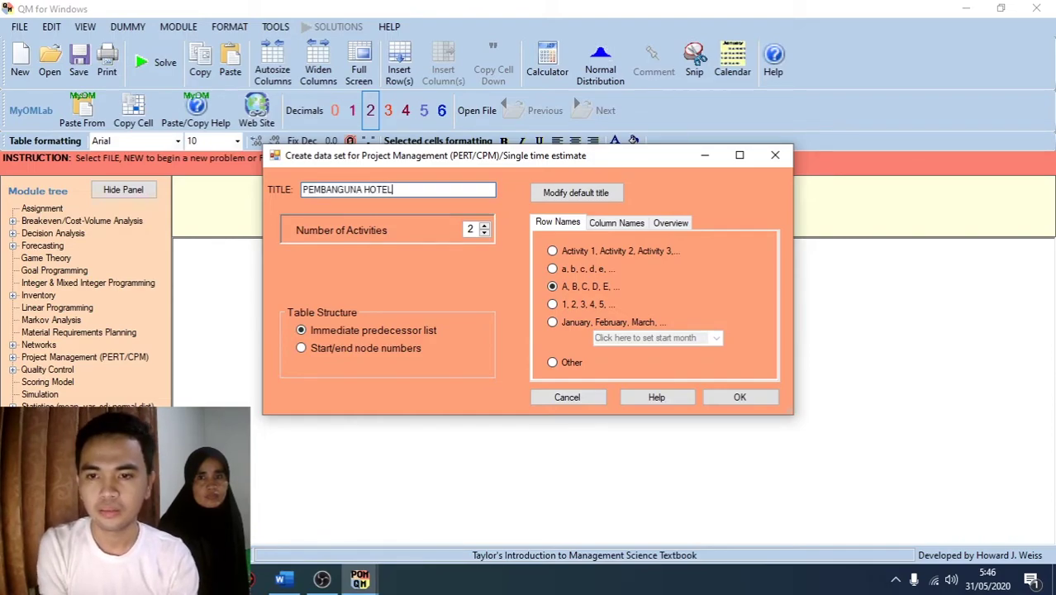
left_click(364, 188)
type("N")
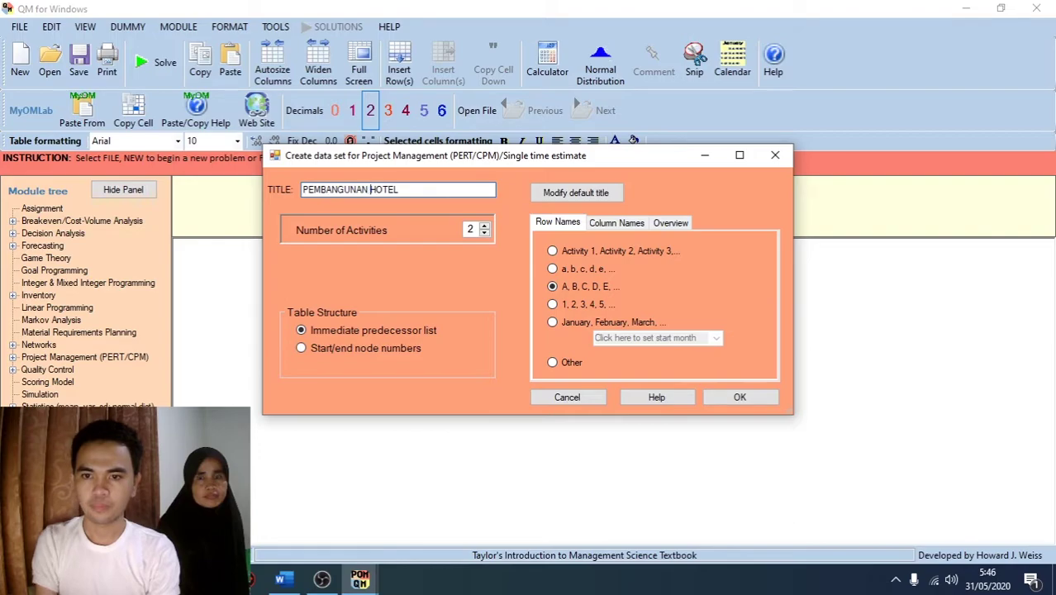
left_click(717, 398)
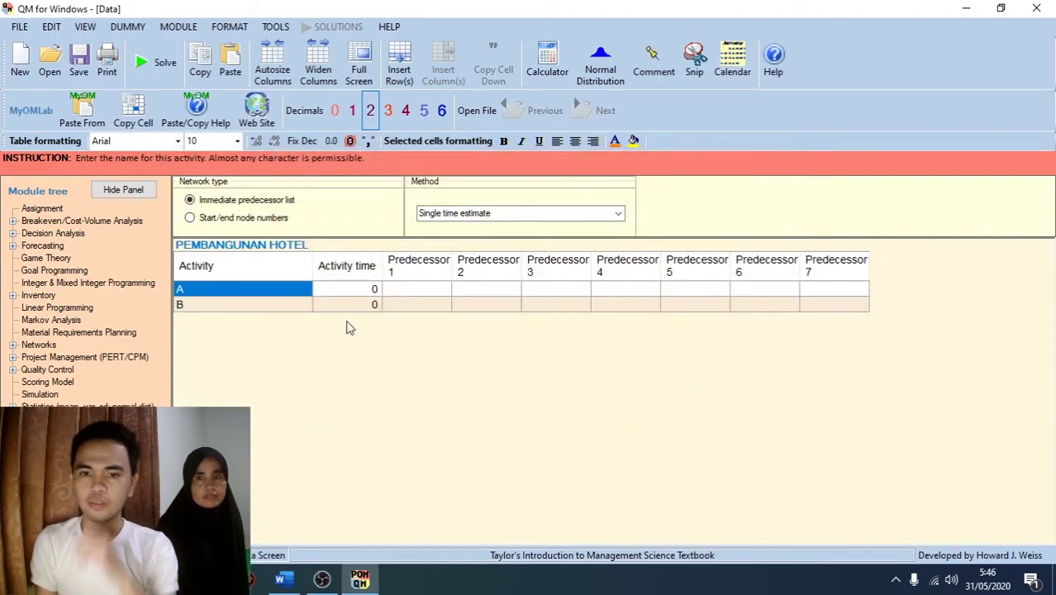
Create a new single time estimate data set titled PEMBANGUNAN HOTEL with 6 activities
left_click(15, 28)
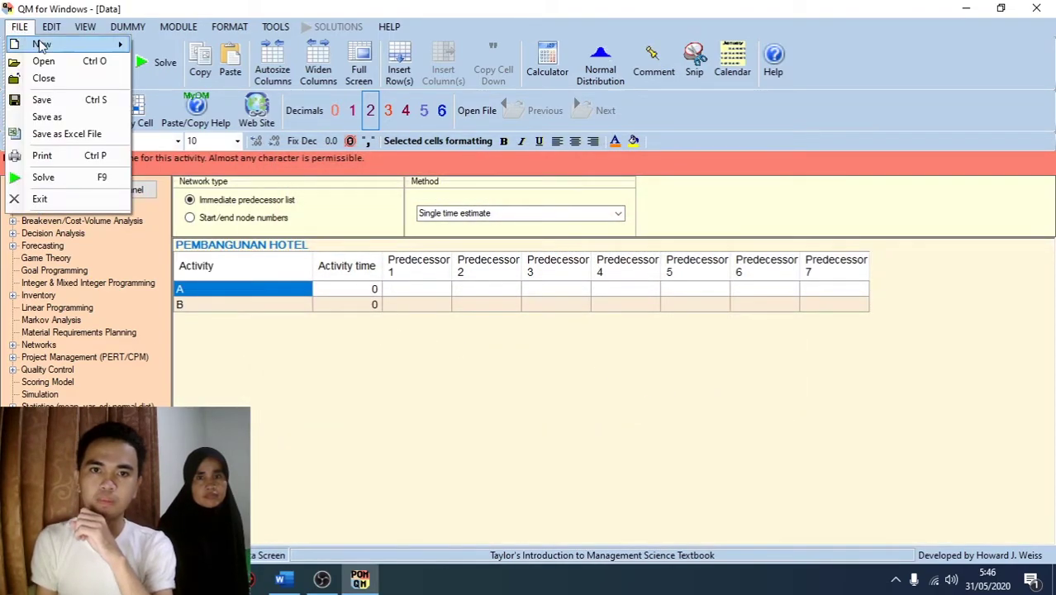
mouse_move(43, 46)
left_click(157, 47)
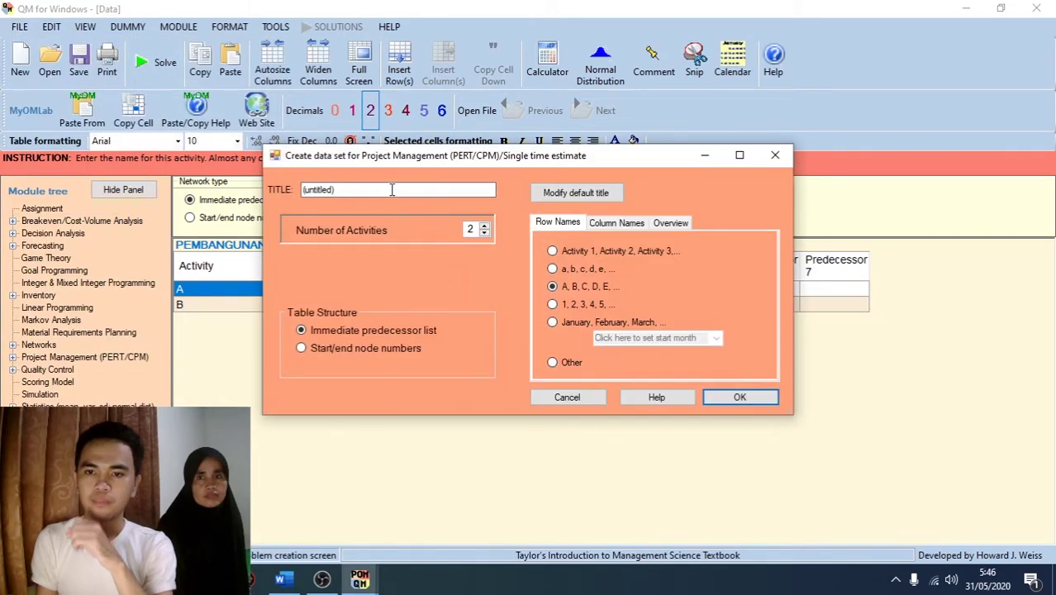
type("PEMBANGUNAN HOTEL")
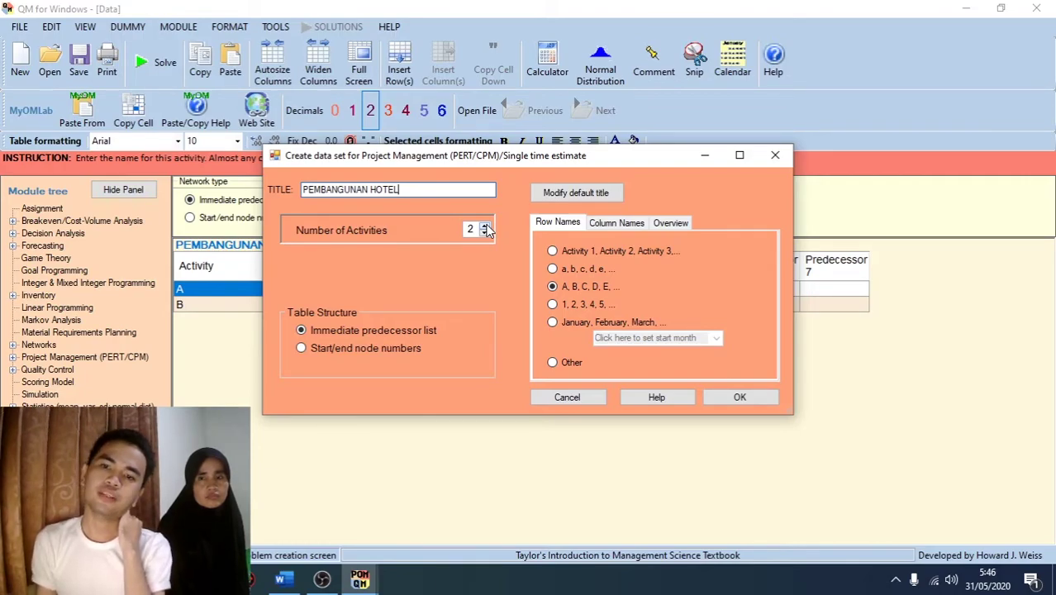
key("Tab")
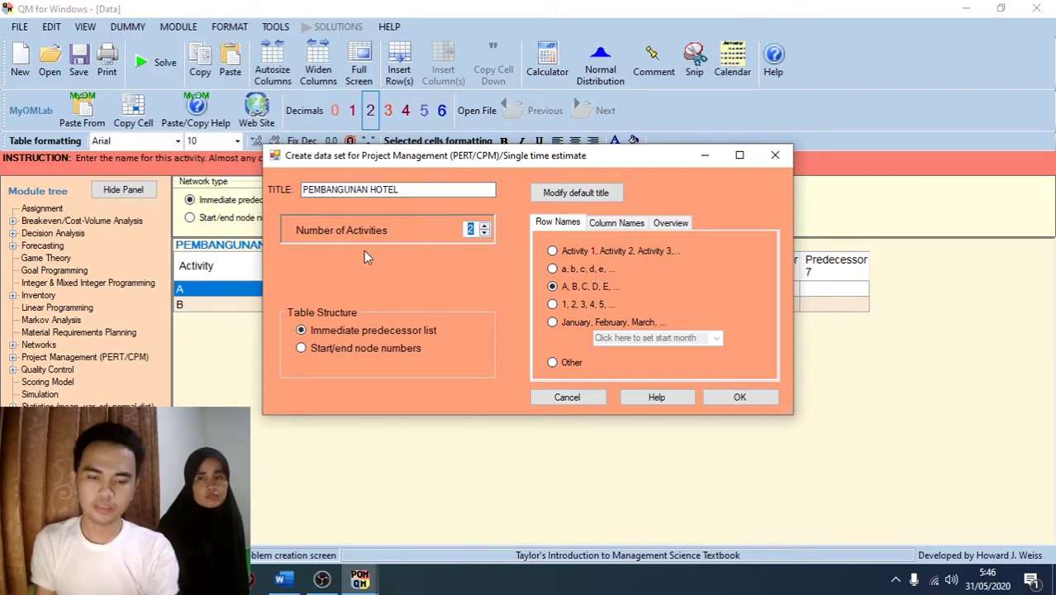
type("6")
left_click(739, 398)
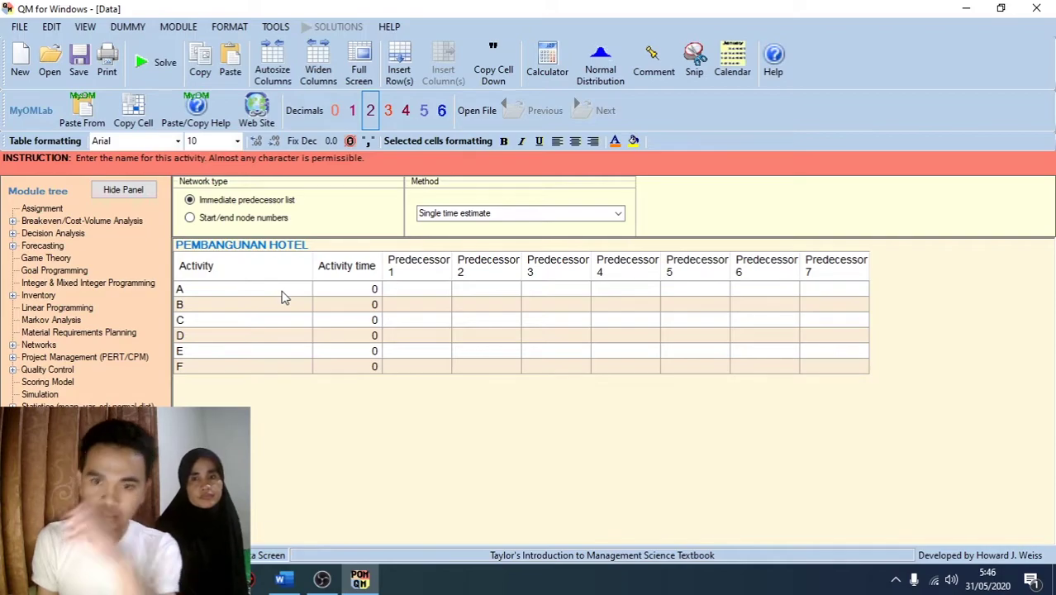
left_click(198, 291)
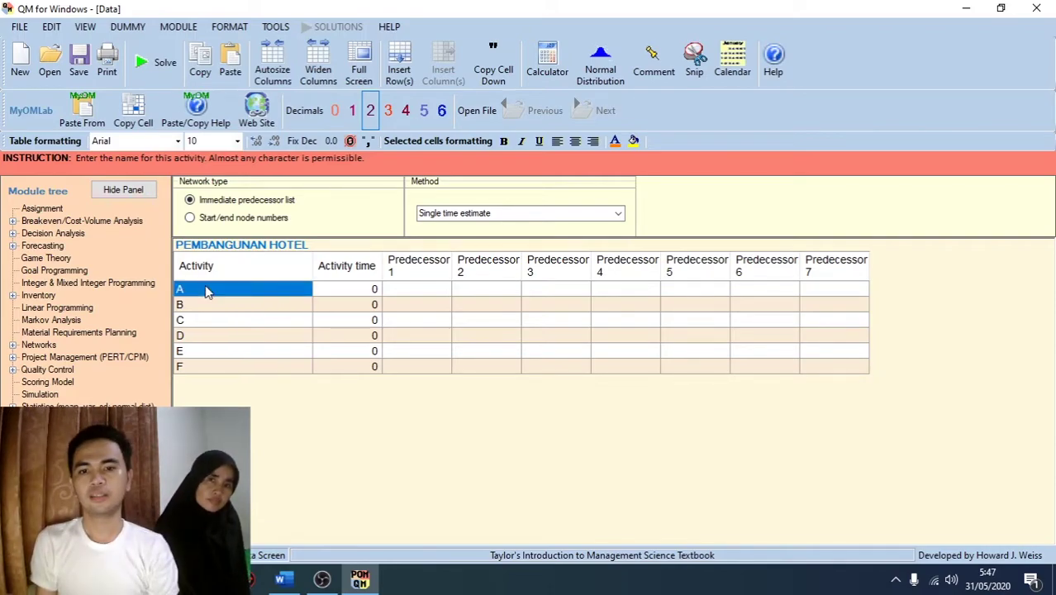
left_click(201, 293)
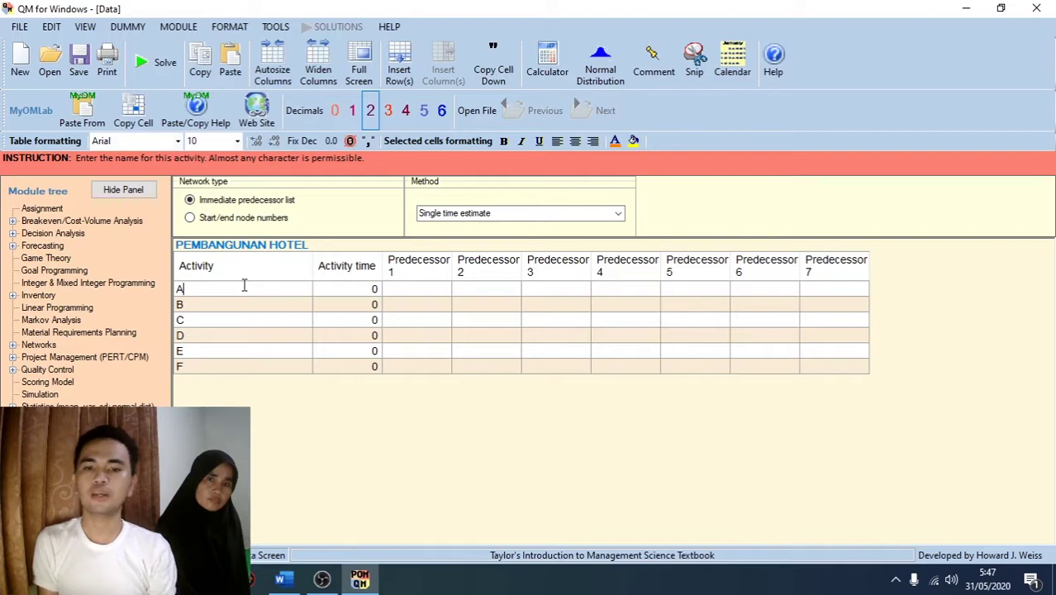
left_click(237, 304)
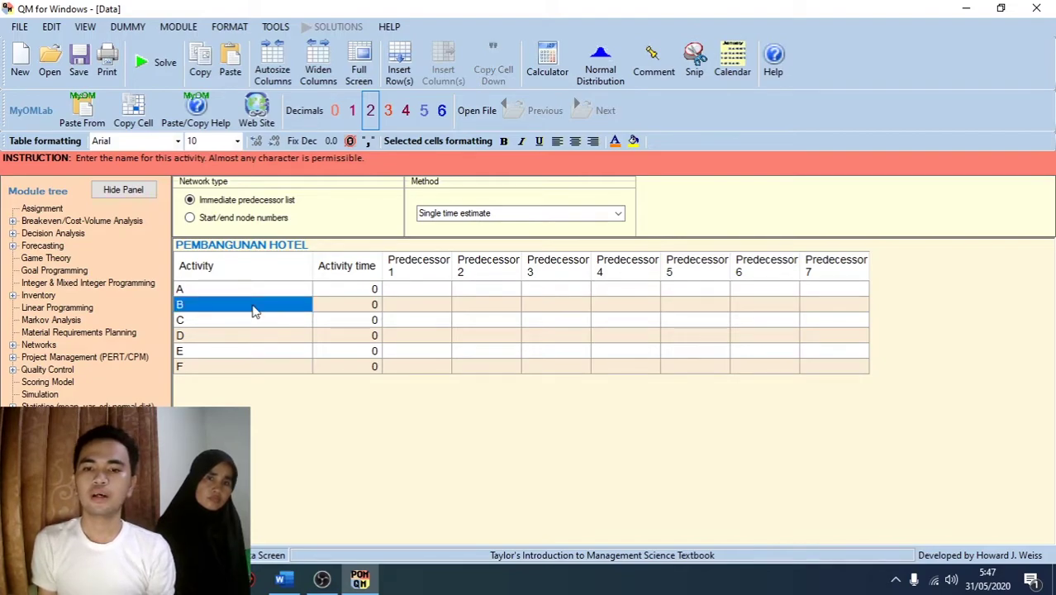
left_click(254, 306)
left_click(254, 306)
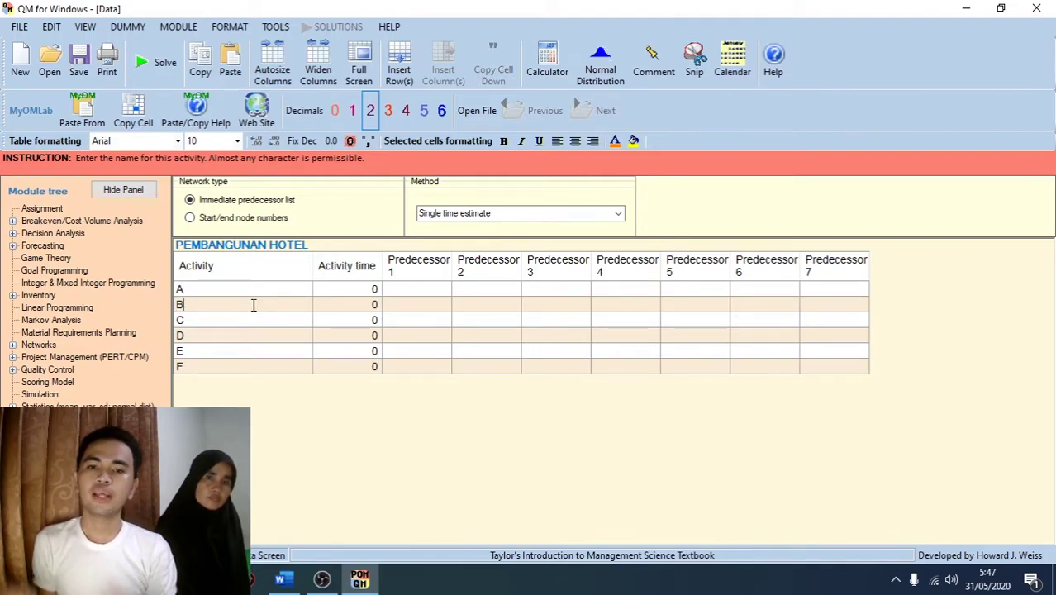
left_click(245, 373)
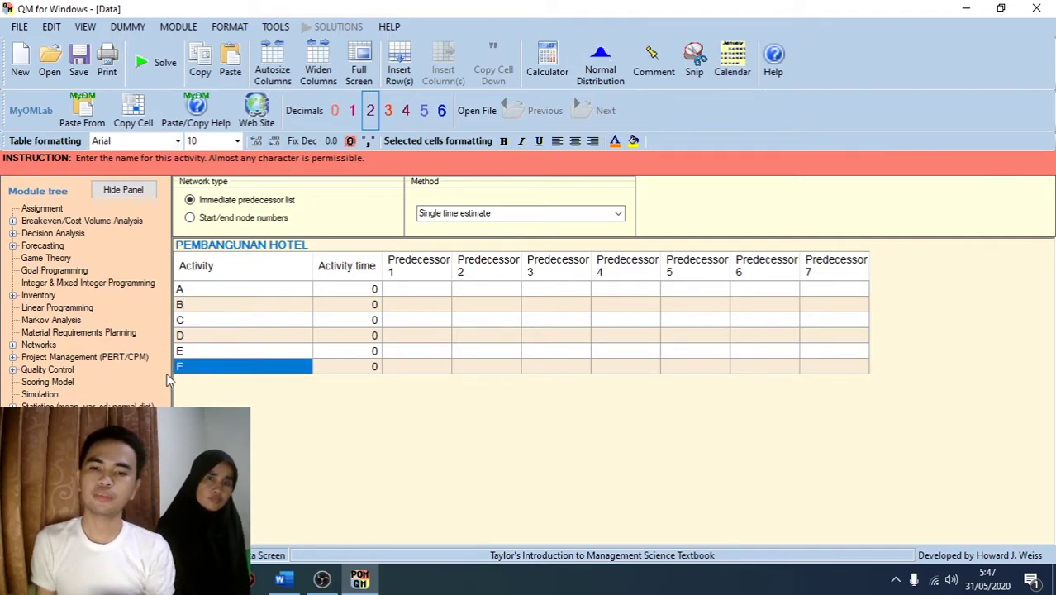
Set the activity times of A and B to 3 and of C to 7
left_click(373, 290)
left_click(375, 289)
double_click(375, 289)
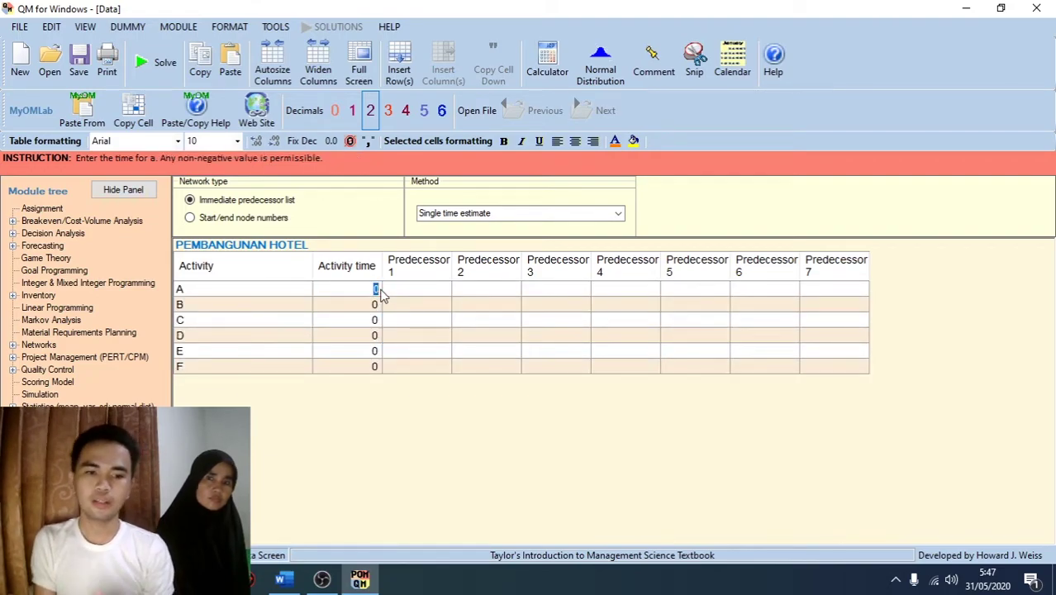
type("3")
left_click(375, 305)
double_click(375, 305)
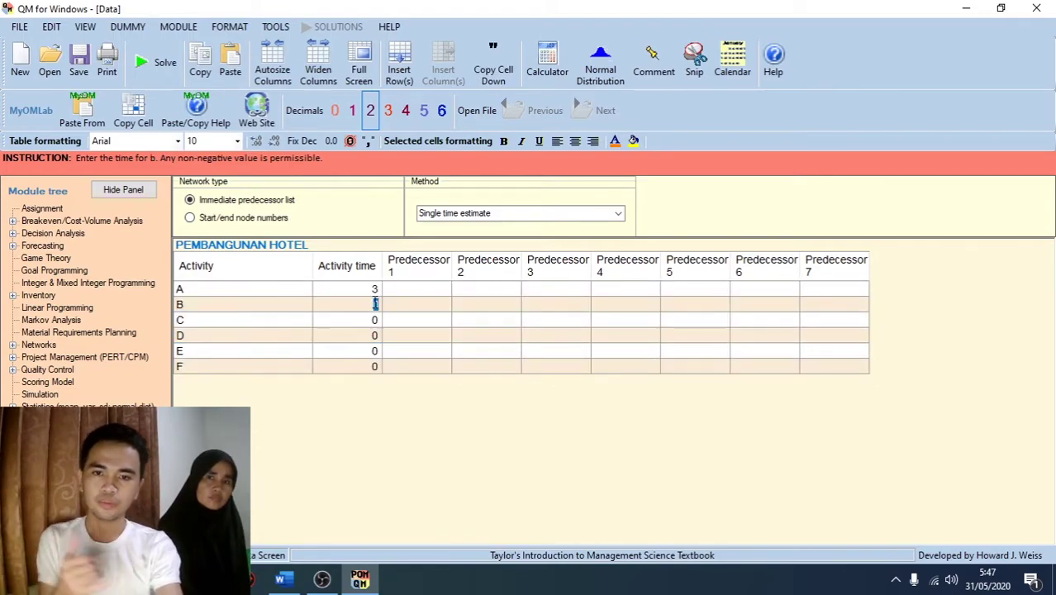
type("3")
double_click(372, 319)
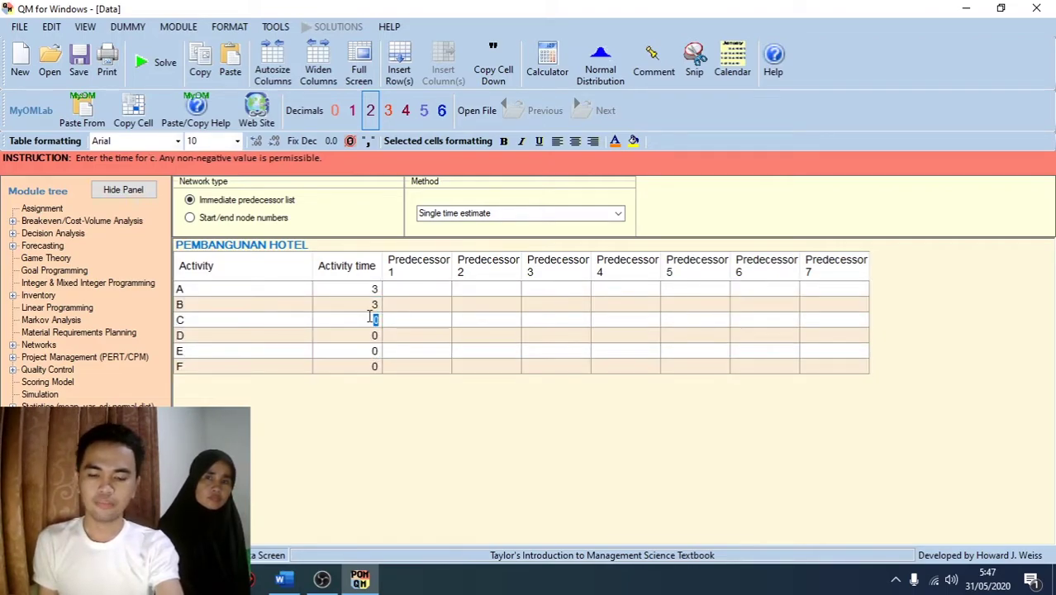
type("7")
Set the activity times of D to 2, E to 5 and F to 7
left_click(374, 335)
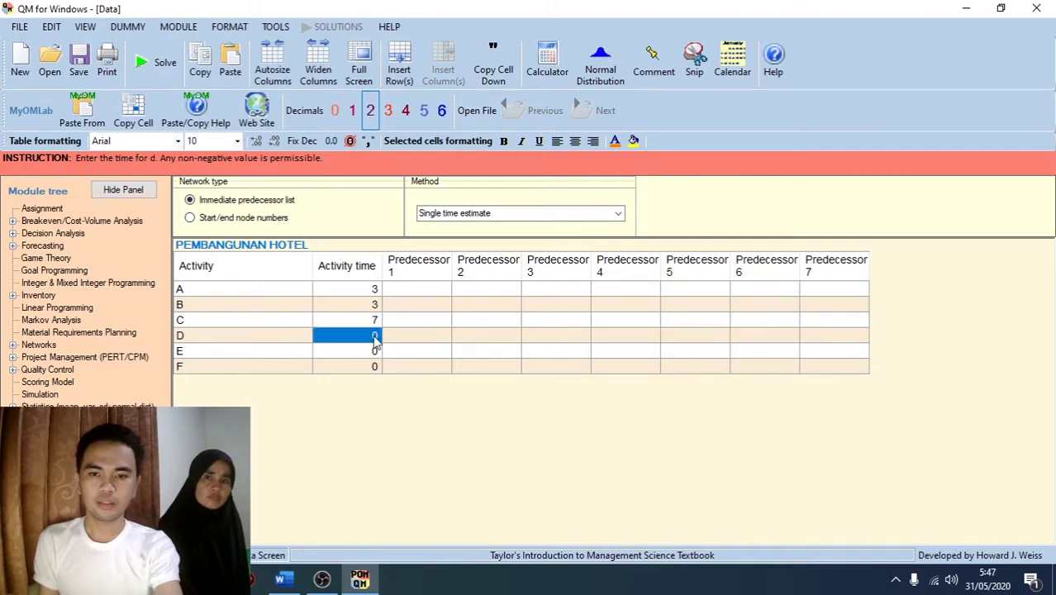
type("2")
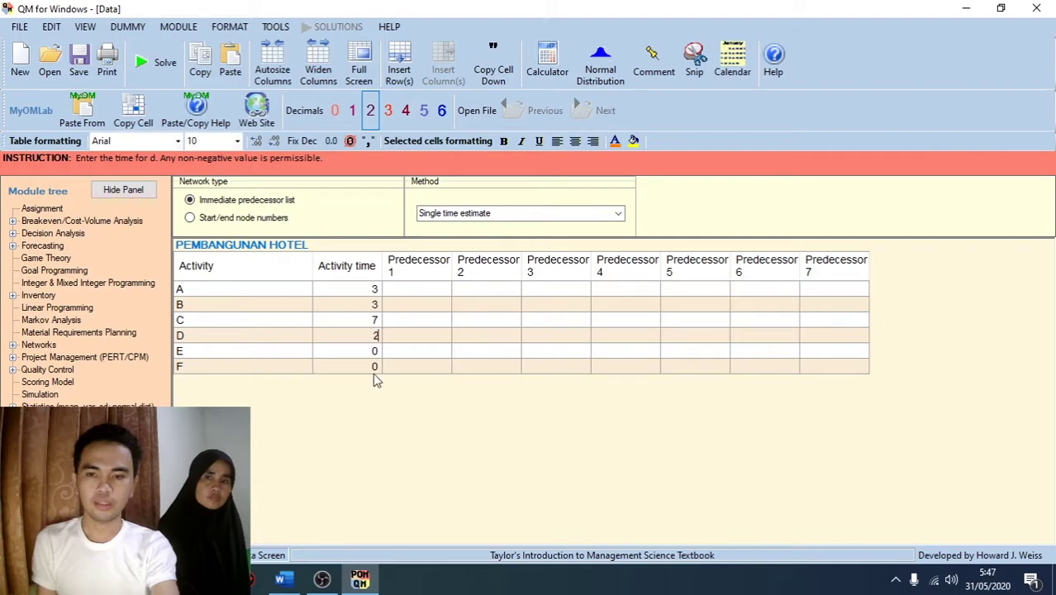
left_click(376, 352)
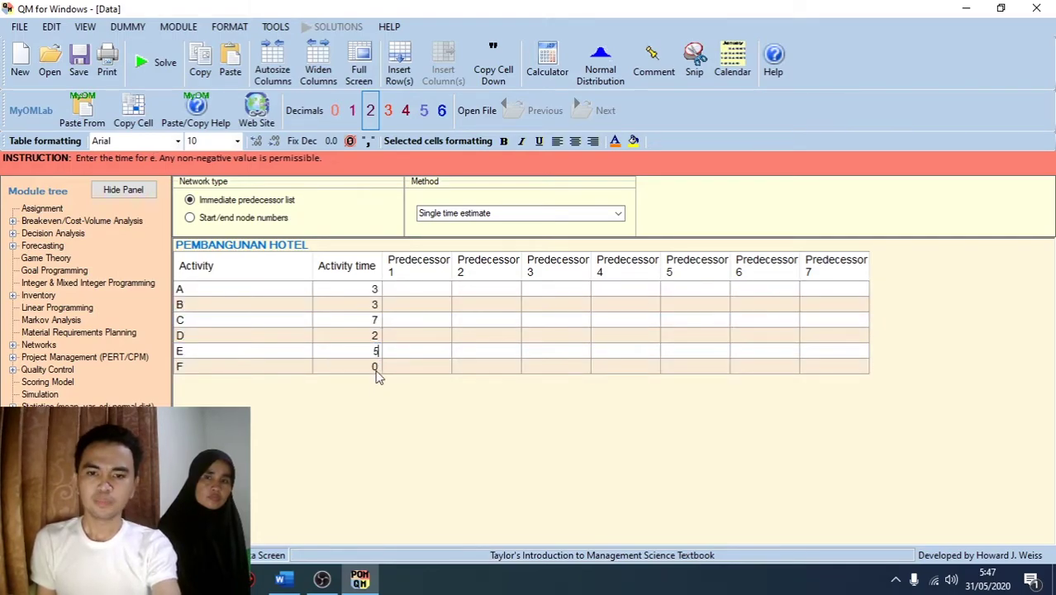
left_click(376, 367)
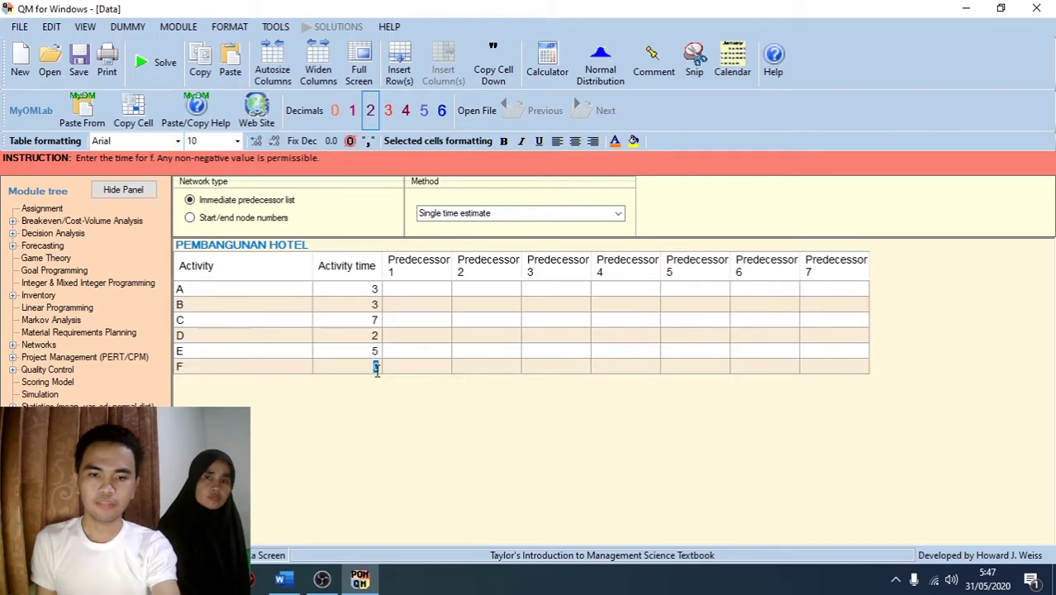
type("7")
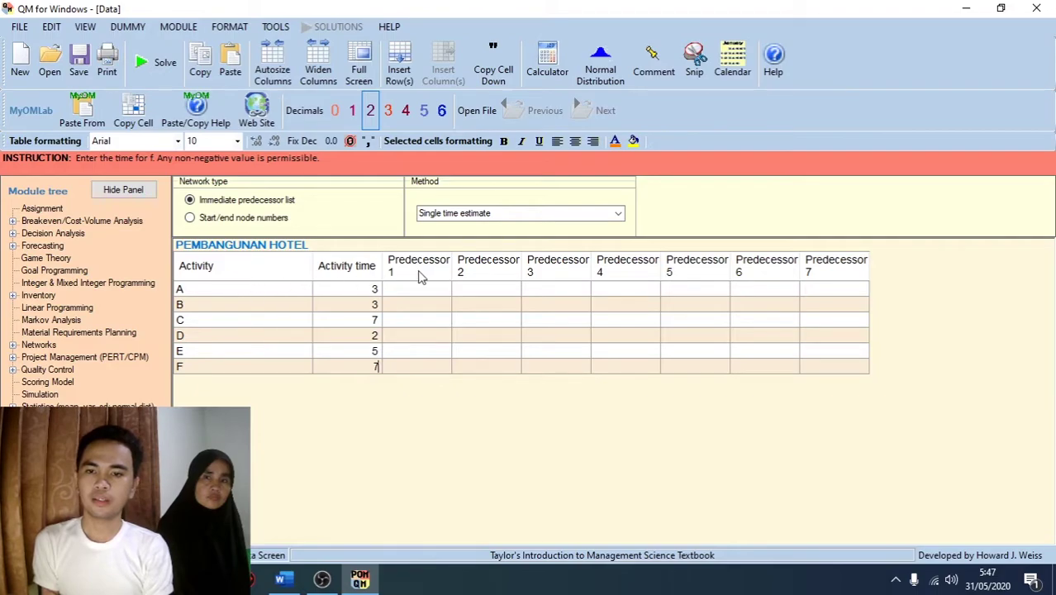
left_click(205, 287)
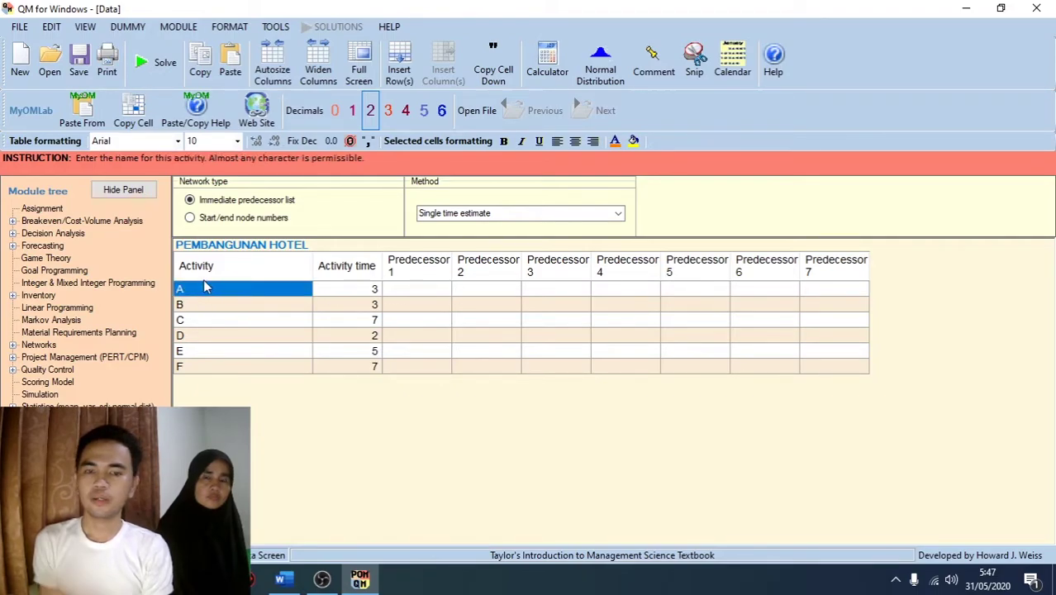
left_click(418, 293)
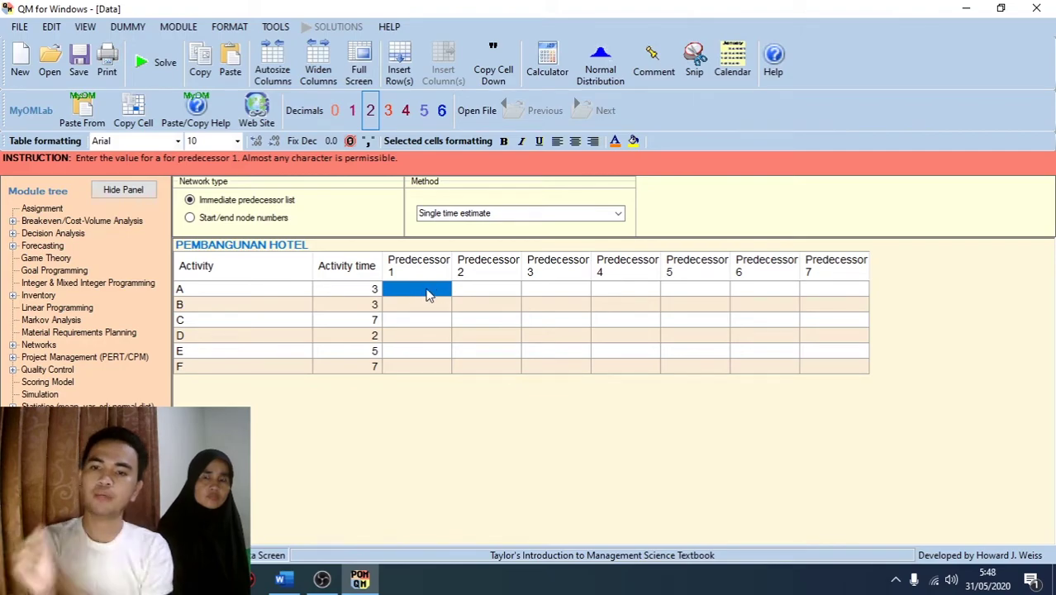
left_click(252, 309)
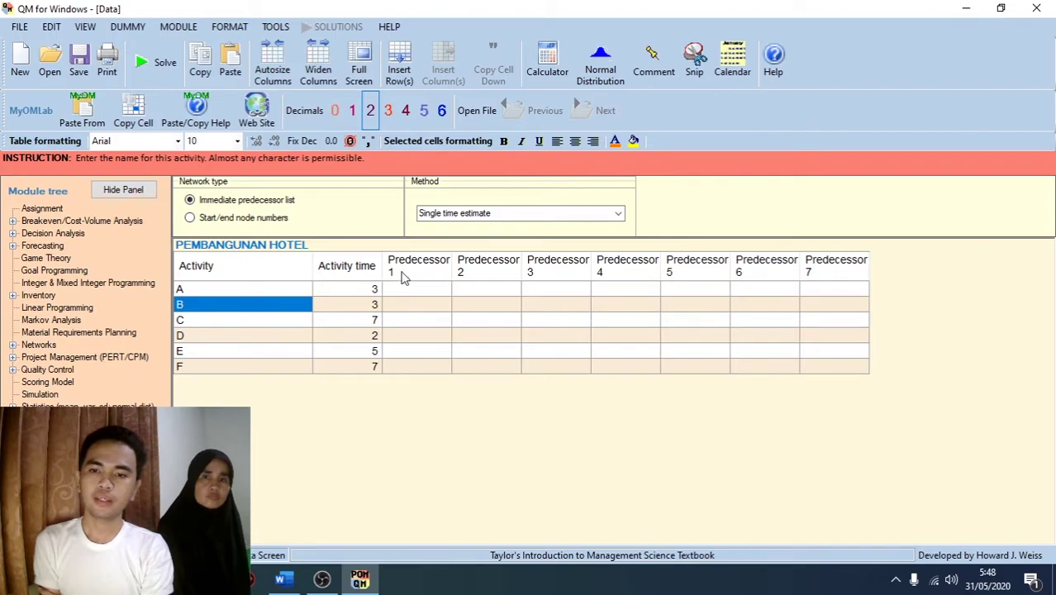
left_click(418, 306)
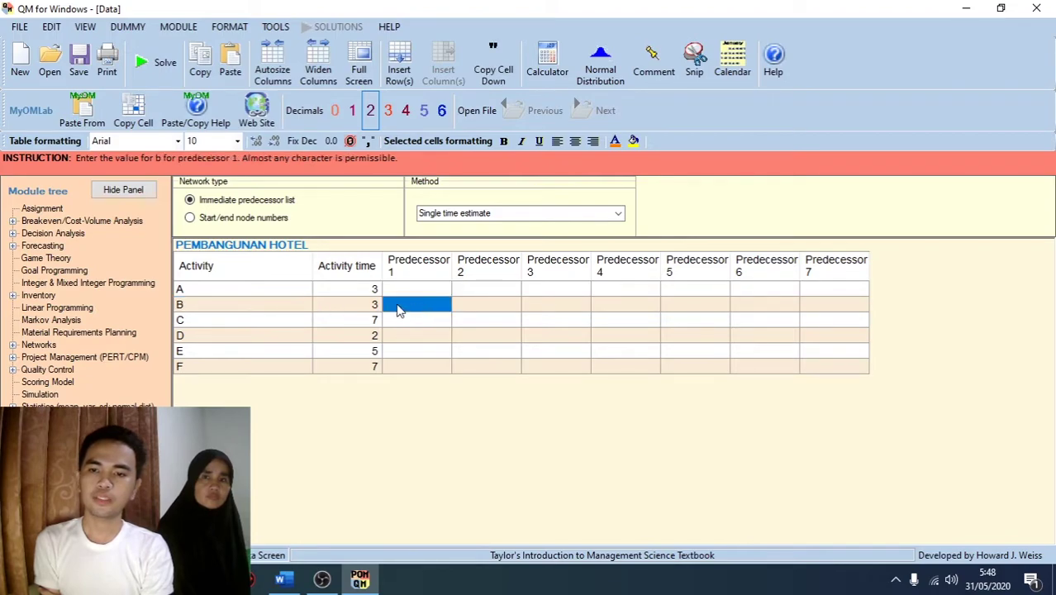
left_click(259, 307)
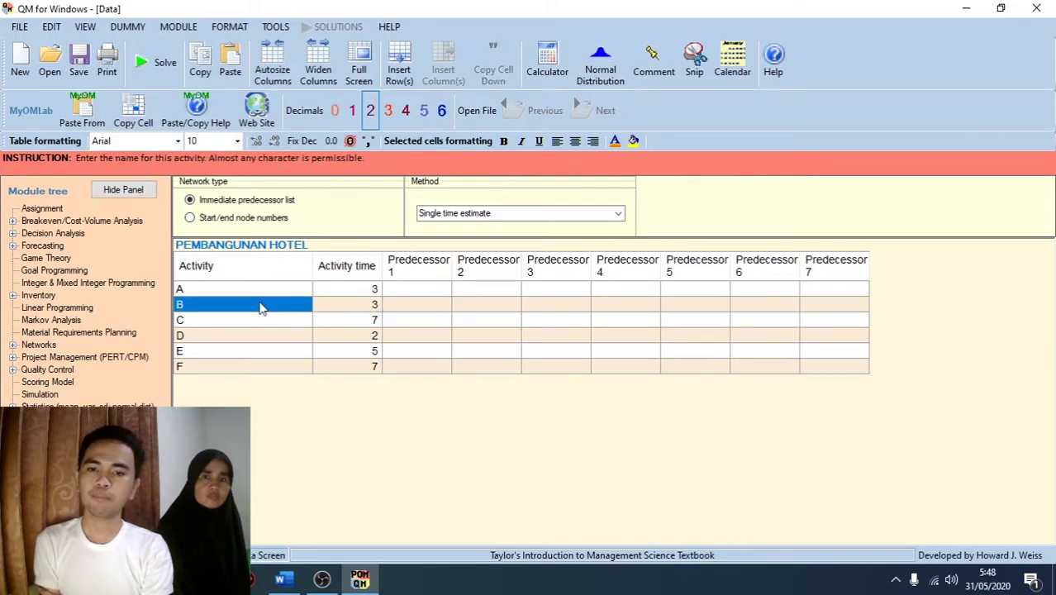
left_click(207, 288)
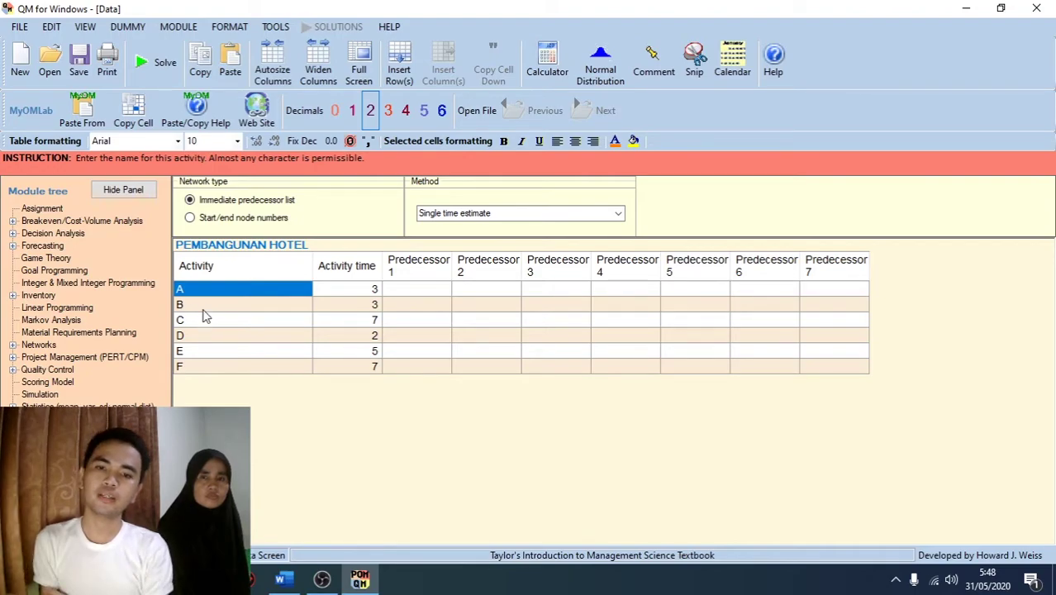
Enter a as Predecessor 1 for both activity B and activity C
left_click(424, 302)
key("ctrl+a")
left_click(425, 302)
type("a")
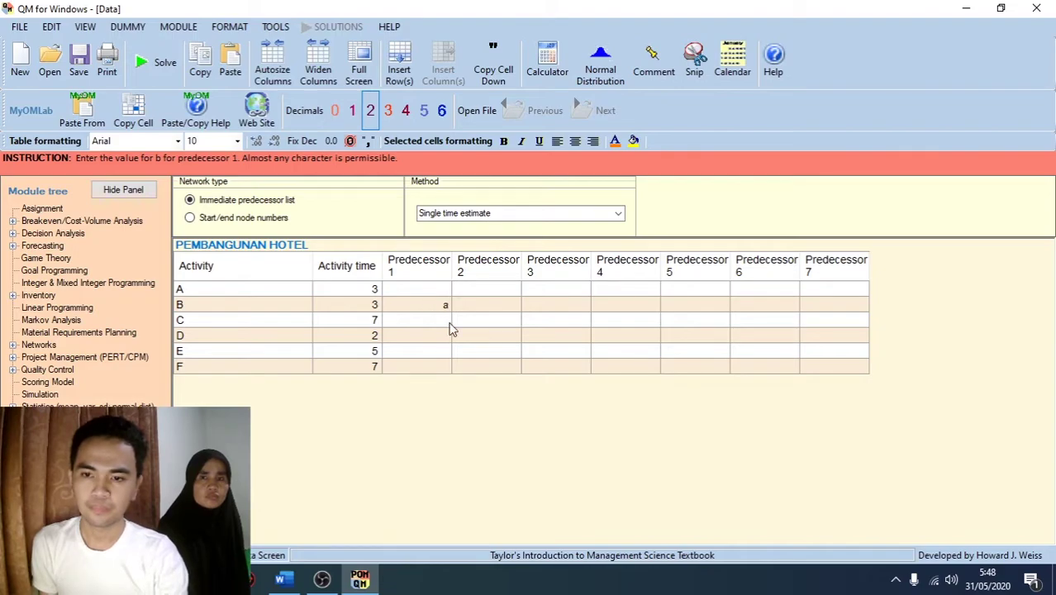
left_click(448, 324)
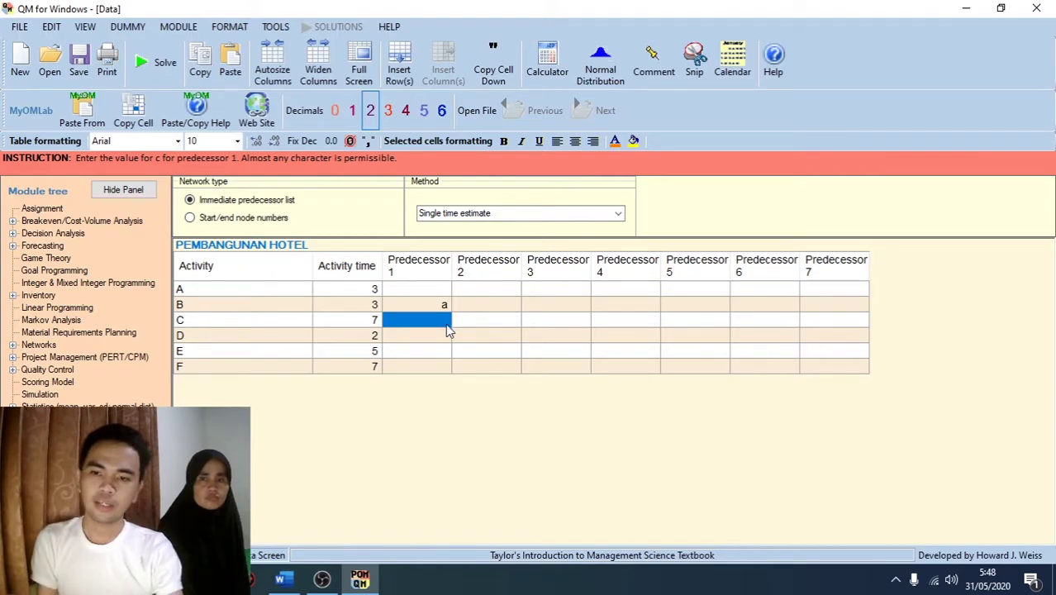
left_click(448, 322)
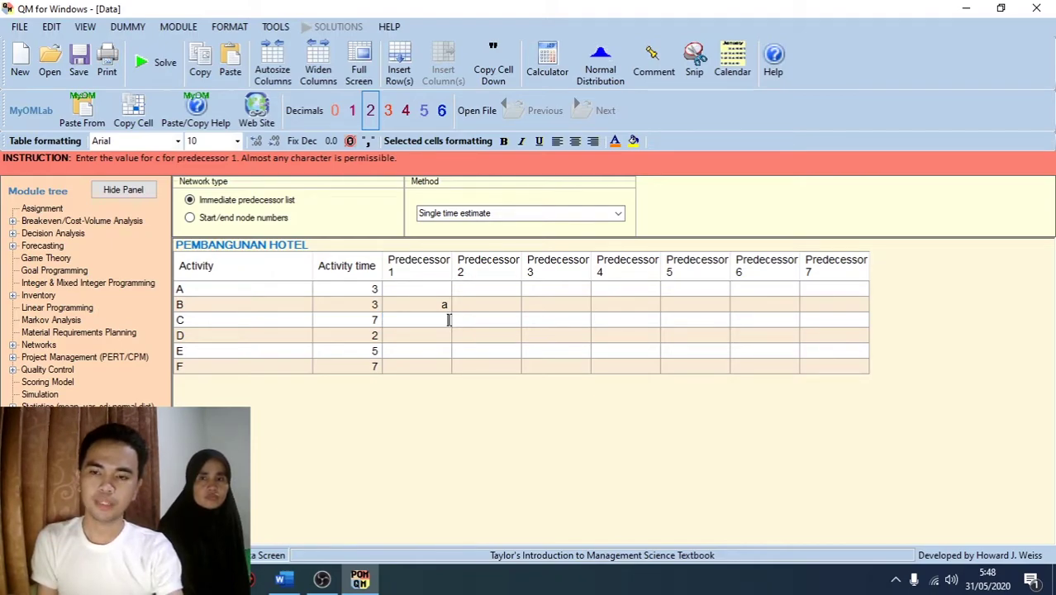
Enter b as Predecessor 1 for activity D
left_click(446, 335)
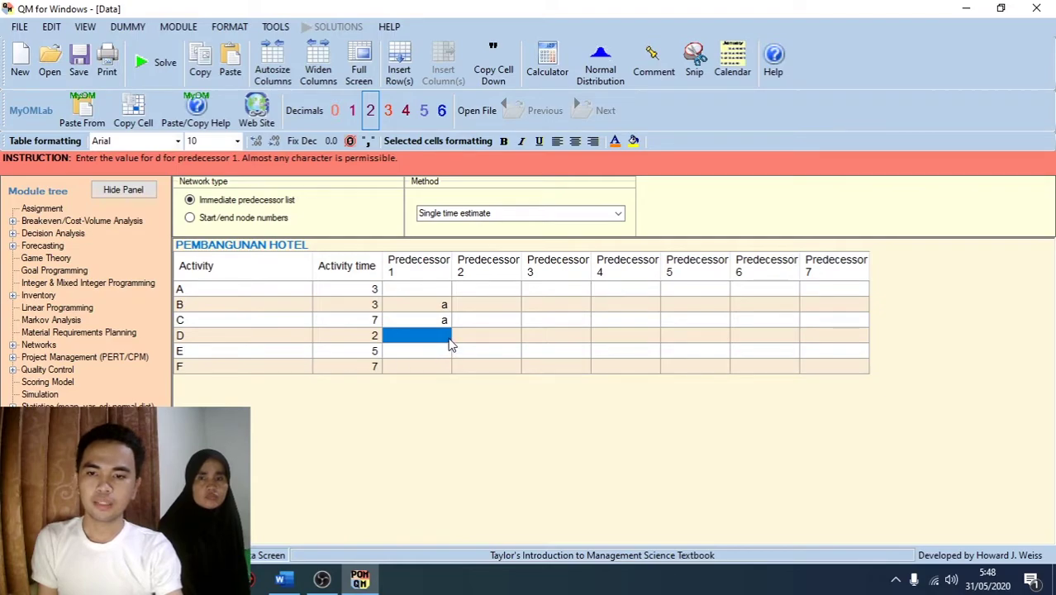
left_click(450, 338)
key("ctrl+a")
type("b")
Enter c as Predecessor 2 for activity D
left_click(496, 338)
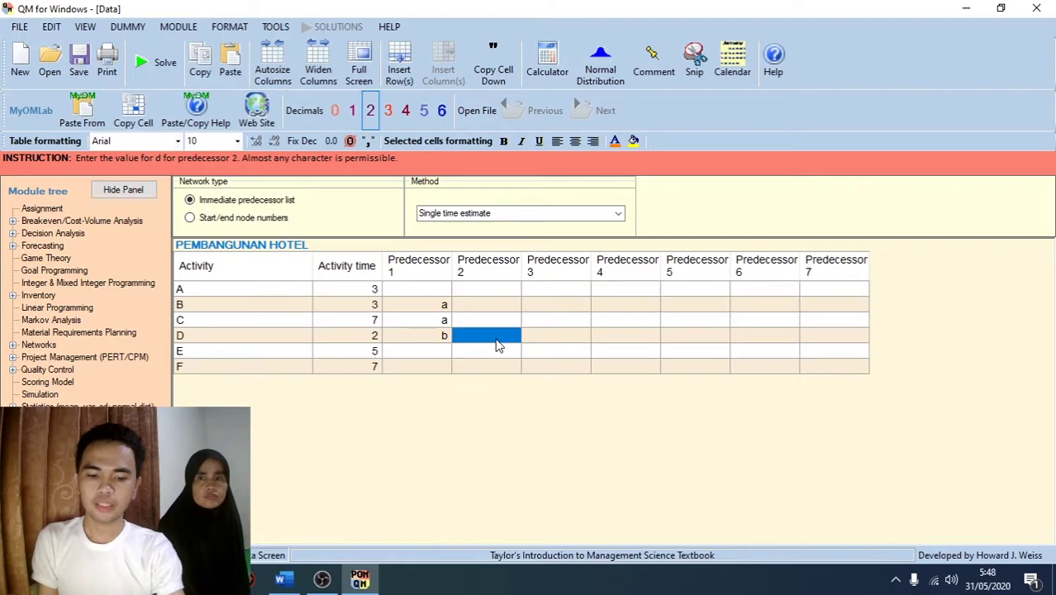
left_click(496, 345)
key("ctrl+a")
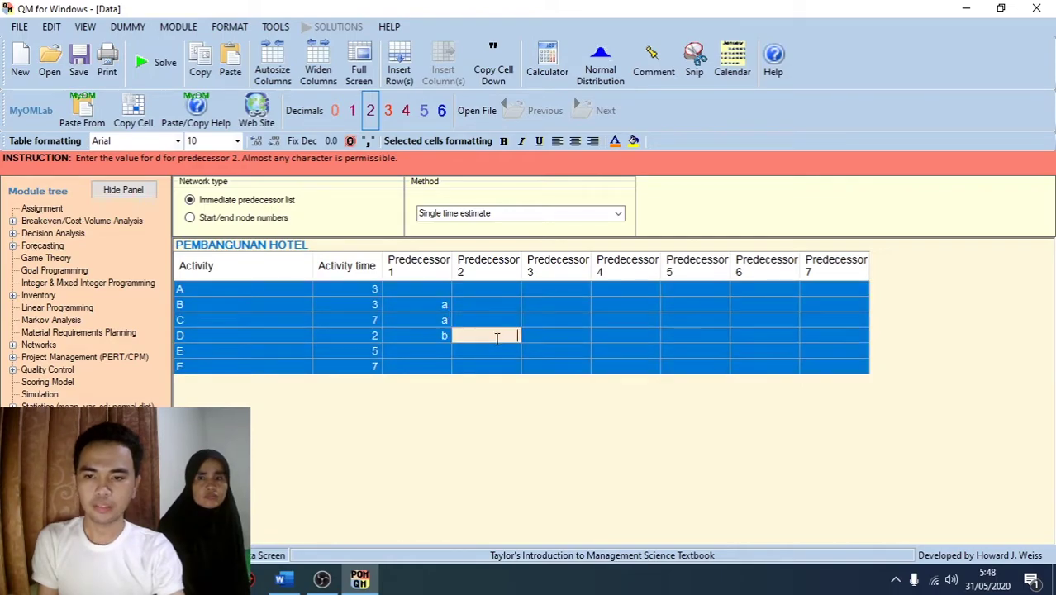
Enter c as Predecessor 1 and d as Predecessor 2 for activity E
left_click(439, 356)
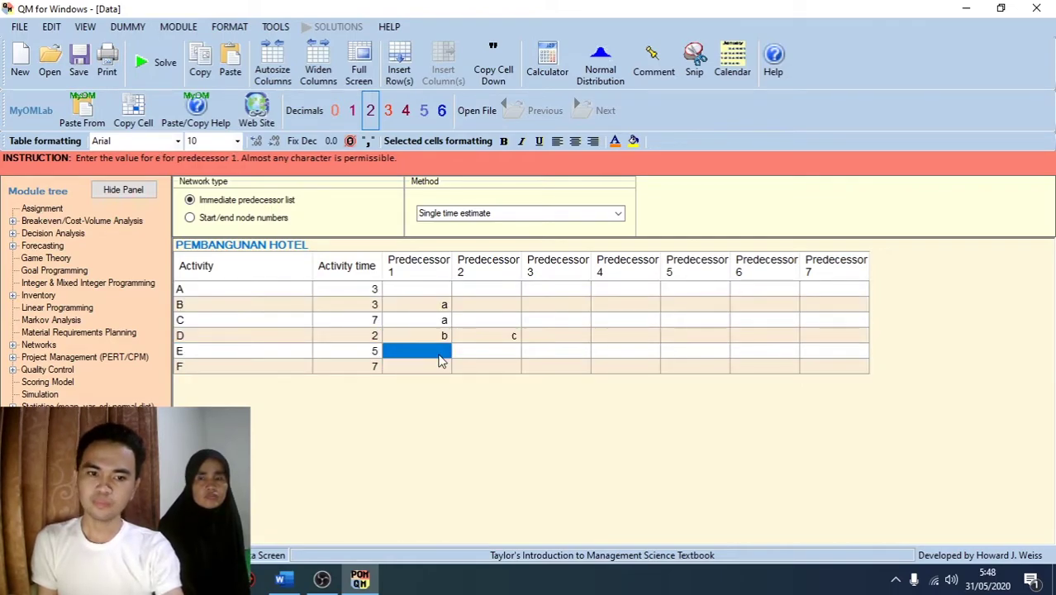
left_click(442, 351)
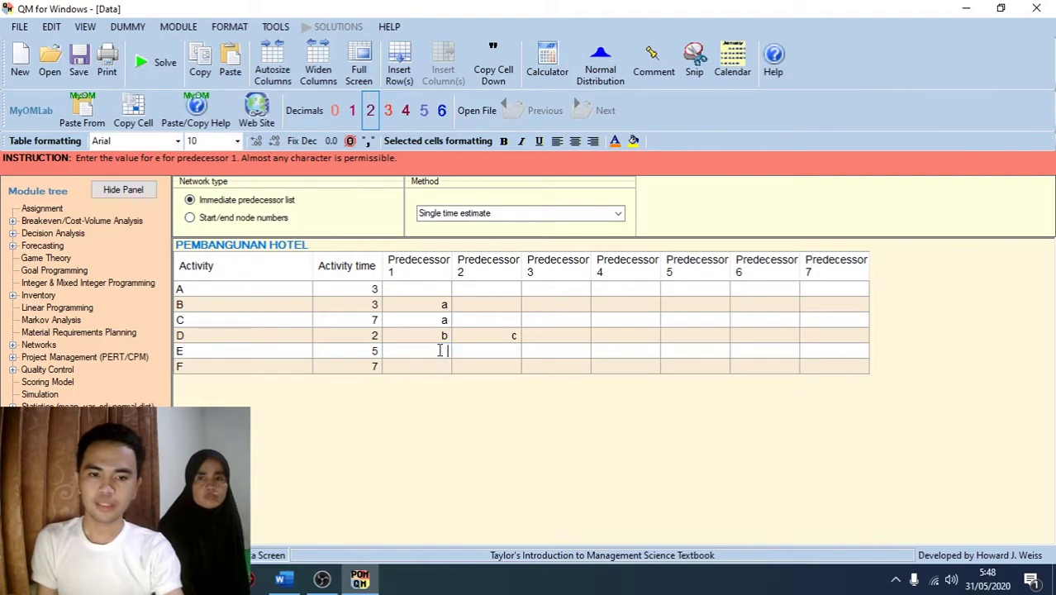
type("c")
left_click(514, 352)
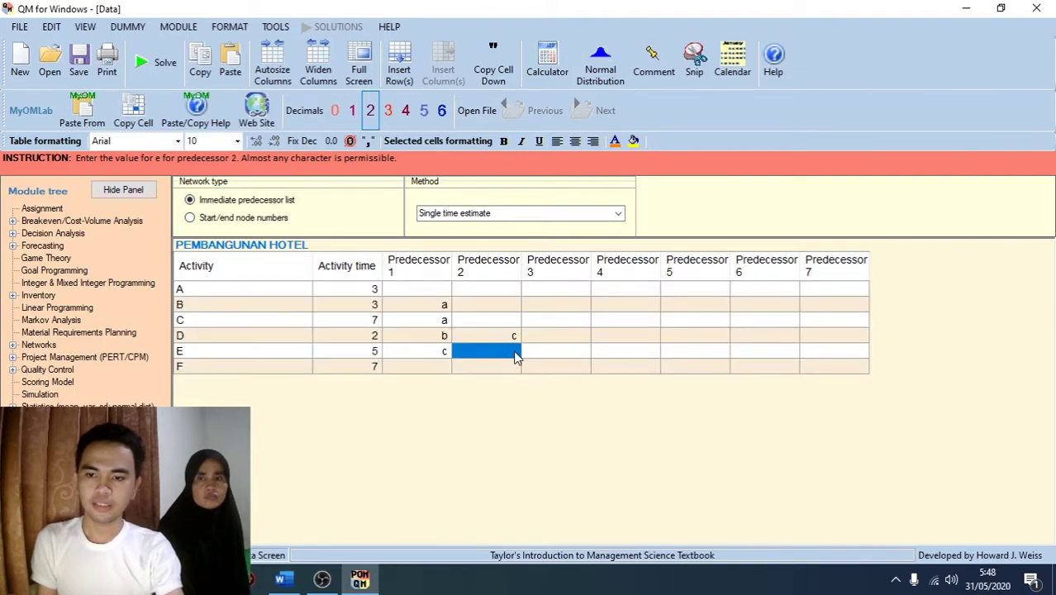
type("d")
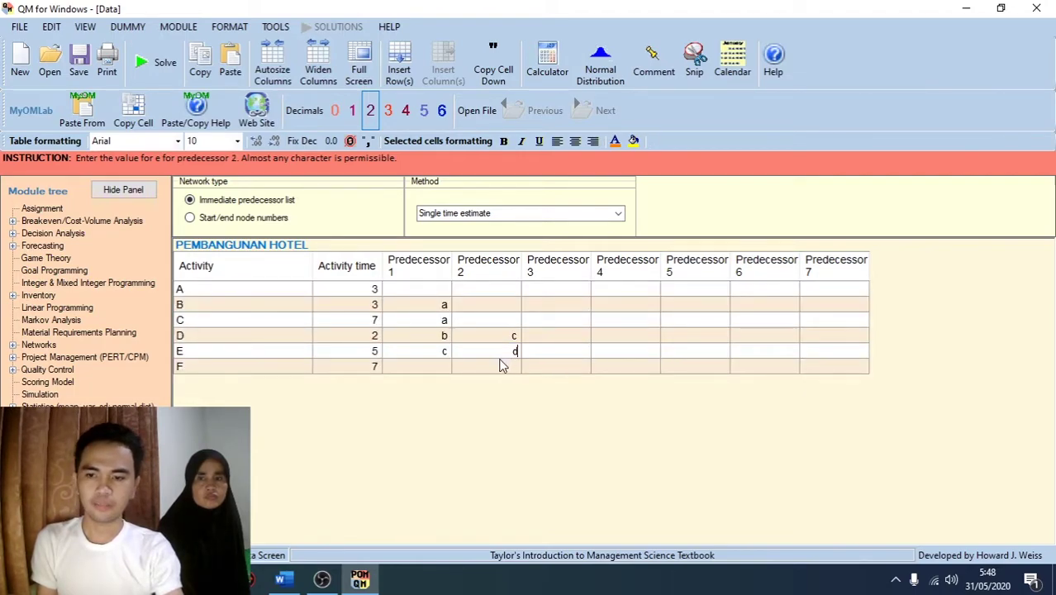
Enter d as Predecessor 1 and e as Predecessor 2 for activity F
left_click(442, 369)
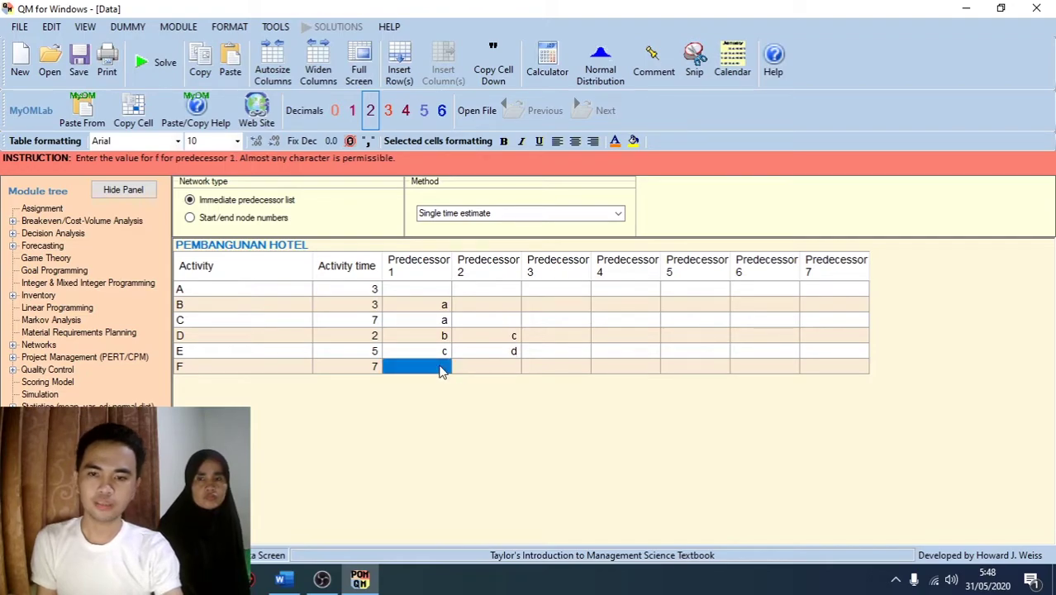
left_click(441, 366)
type("d")
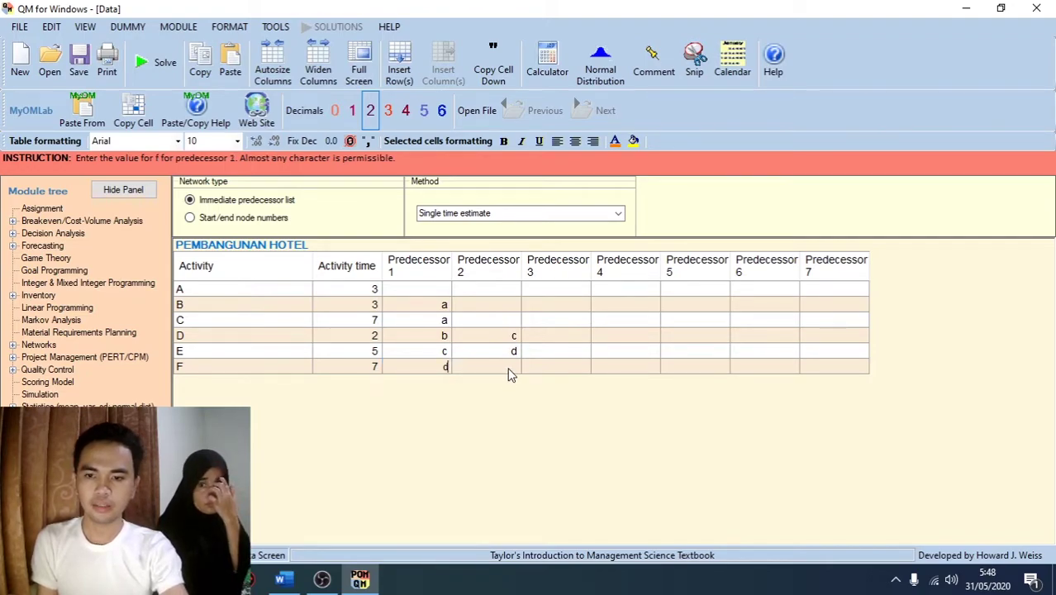
left_click(510, 372)
type("e")
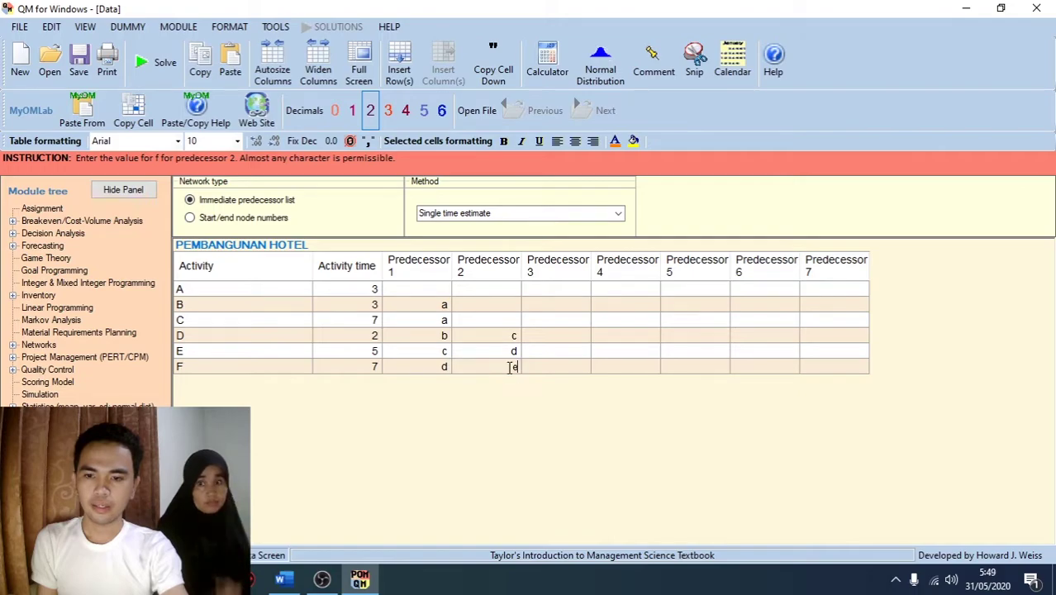
Solve the PEMBANGUNAN HOTEL project and open its charts to show the precedence graph
left_click(161, 73)
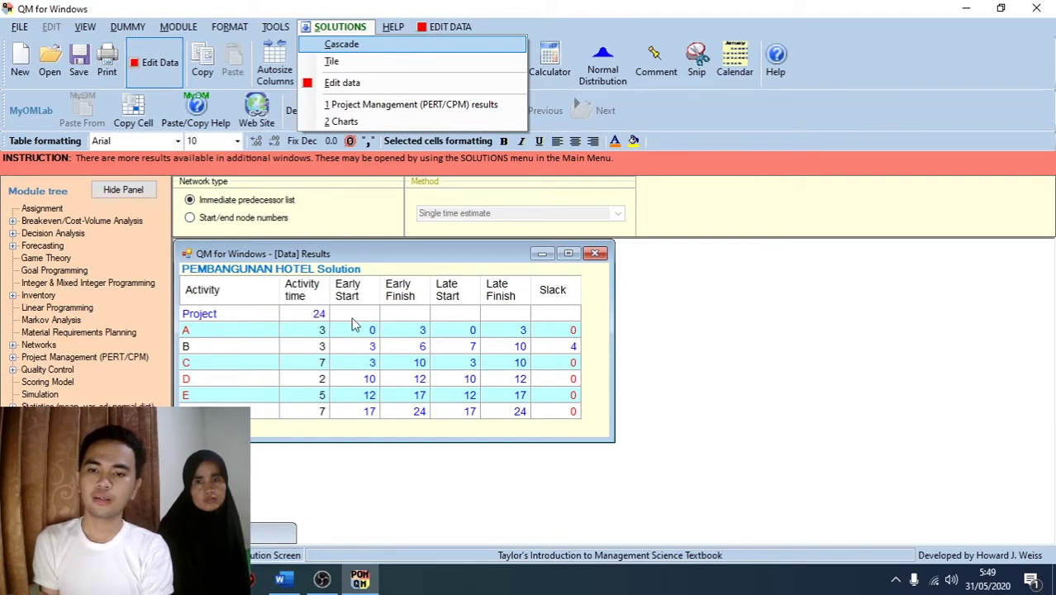
left_click(461, 316)
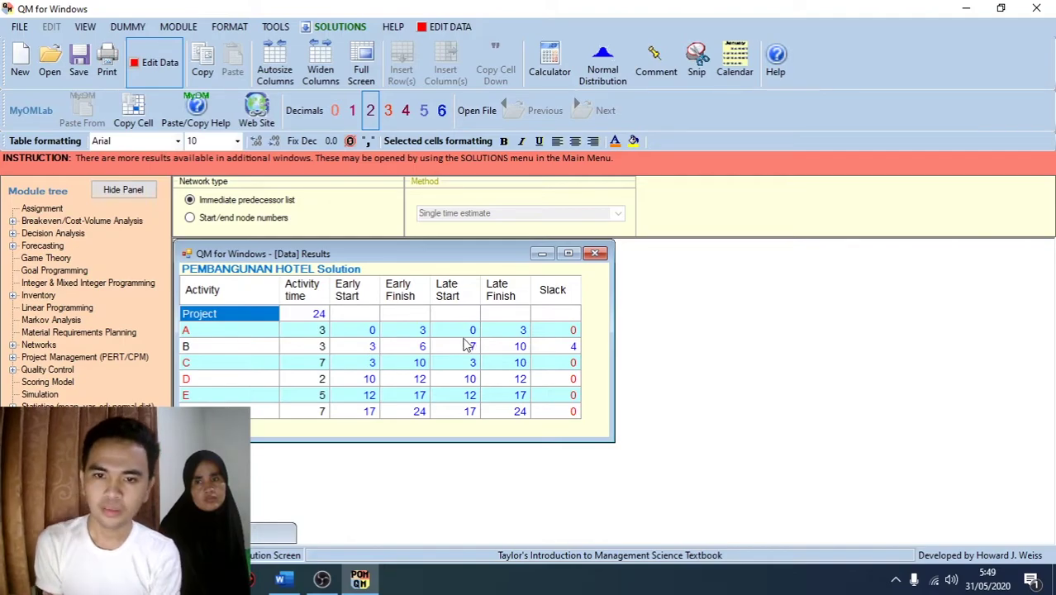
left_click(335, 26)
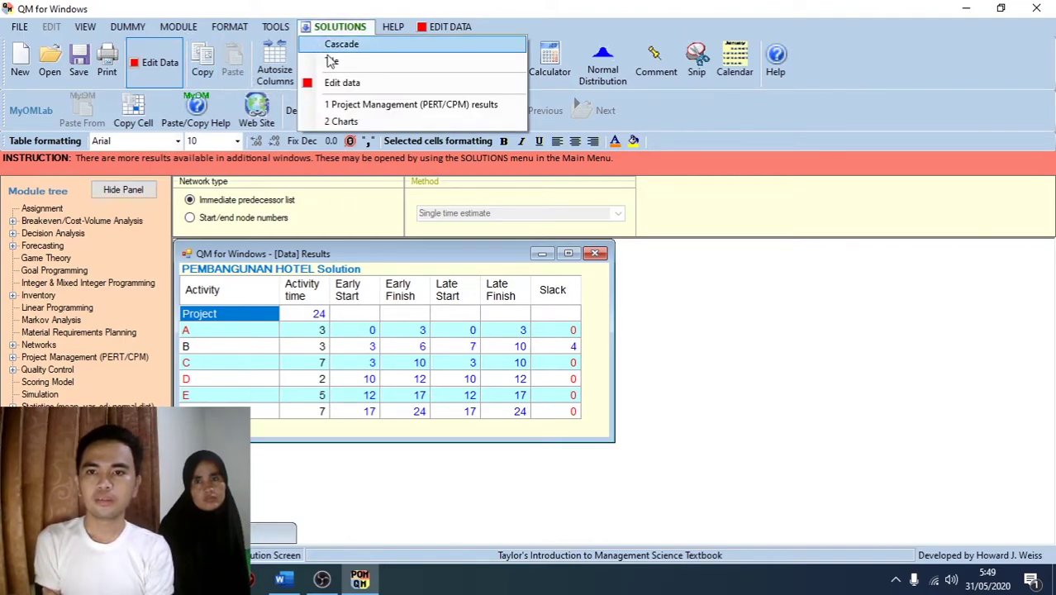
left_click(347, 122)
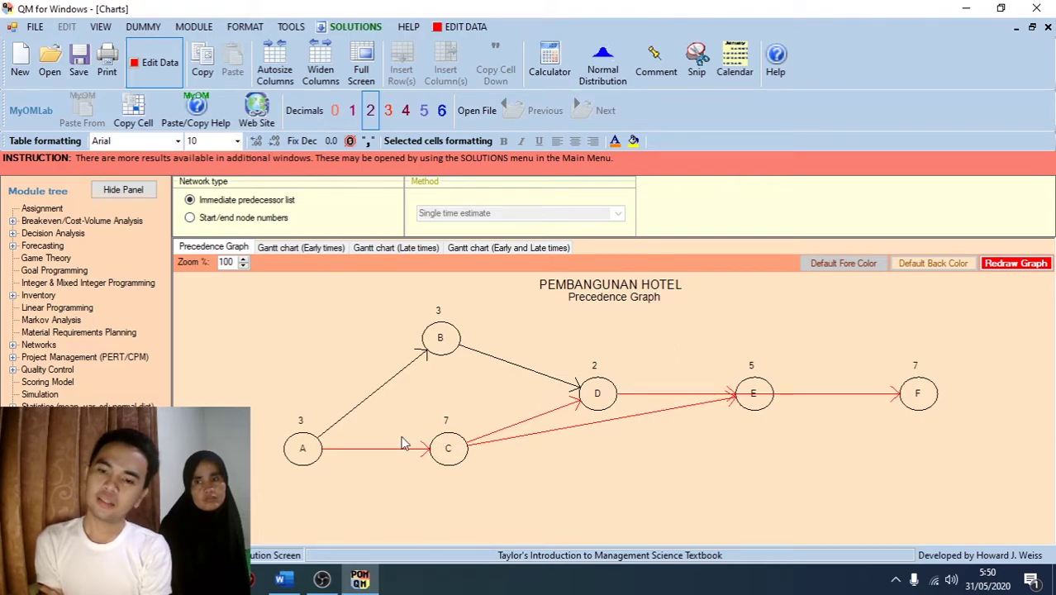
View the Gantt charts for early times, late times, and early and late times combined
left_click(281, 250)
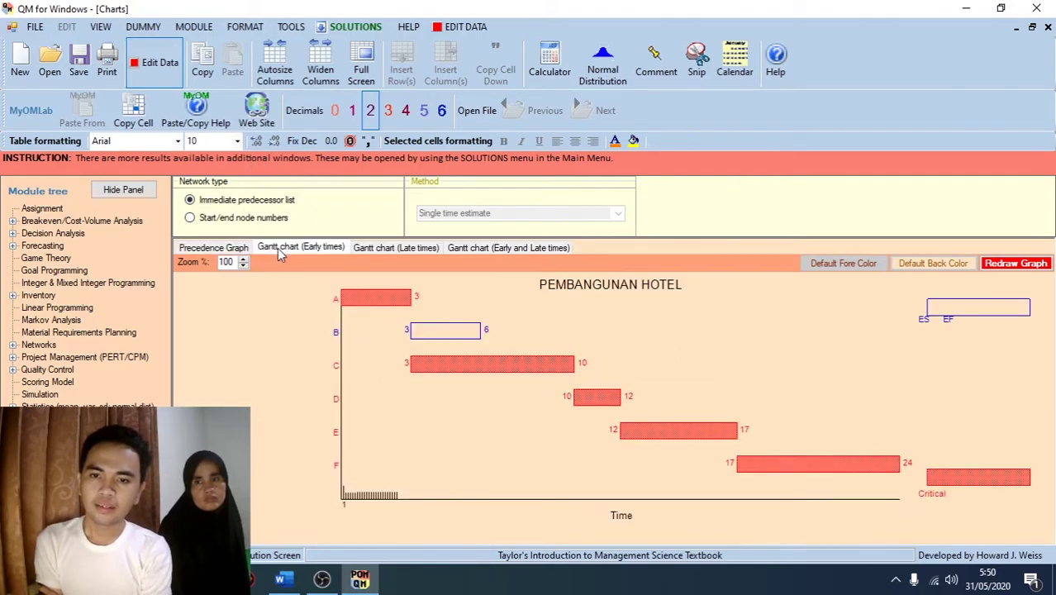
left_click(383, 247)
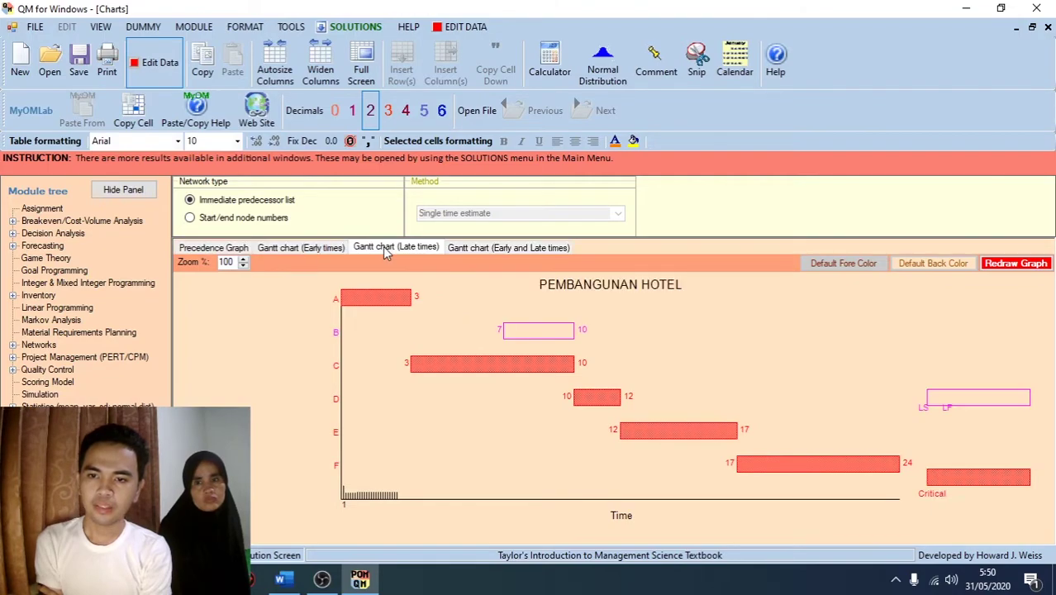
left_click(511, 248)
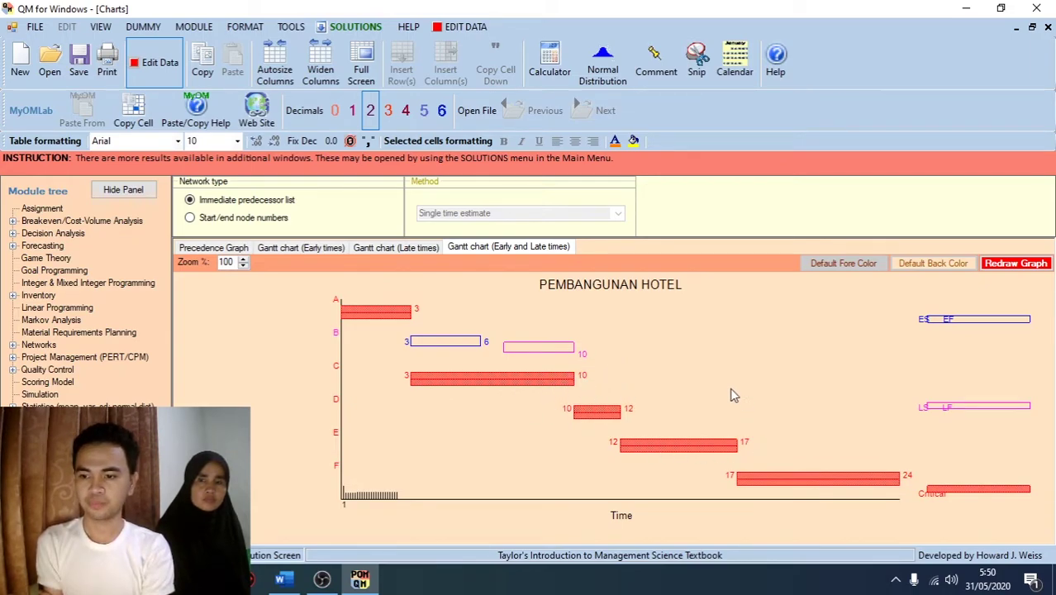
left_click(966, 8)
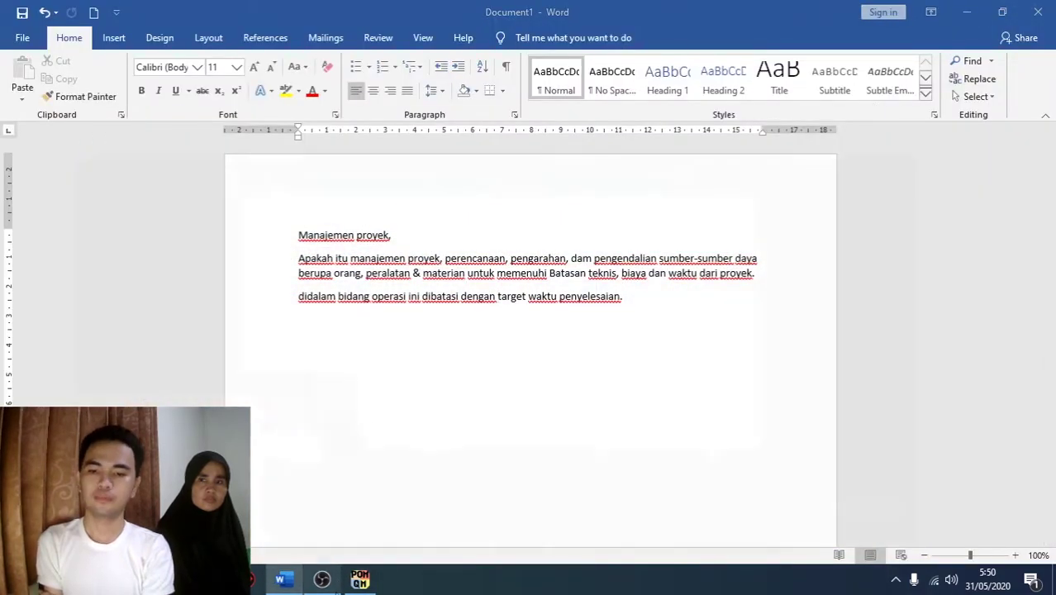
left_click(322, 578)
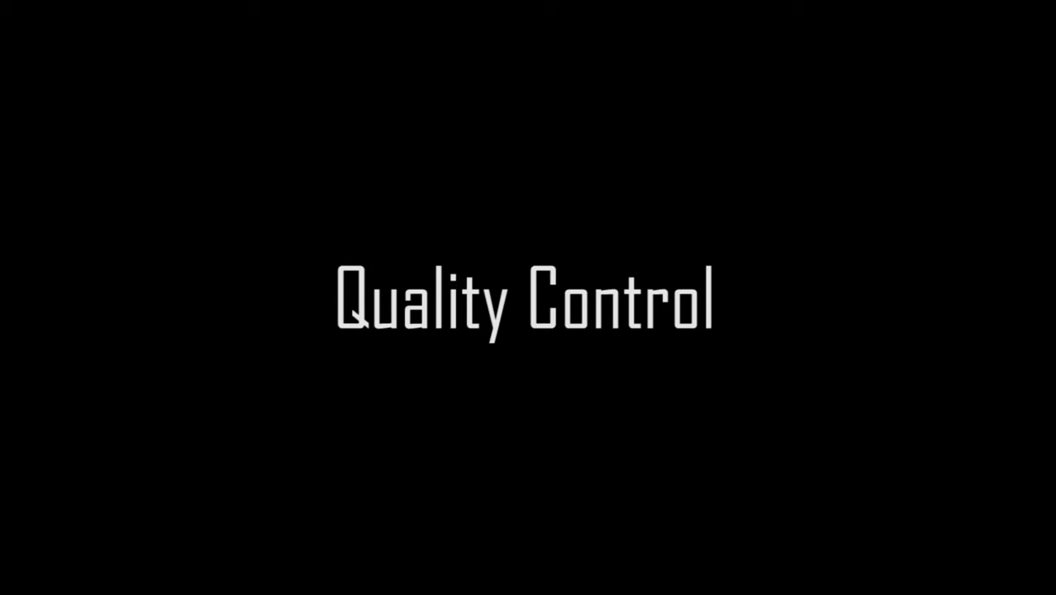
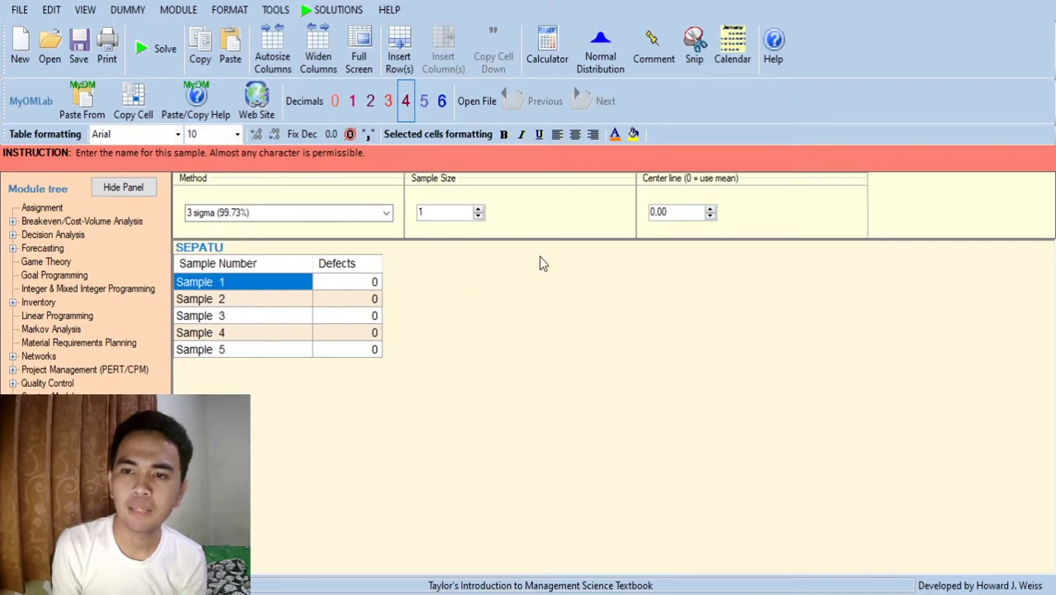
Set the sample size of the SEPATU quality control problem to 50
left_click(478, 210)
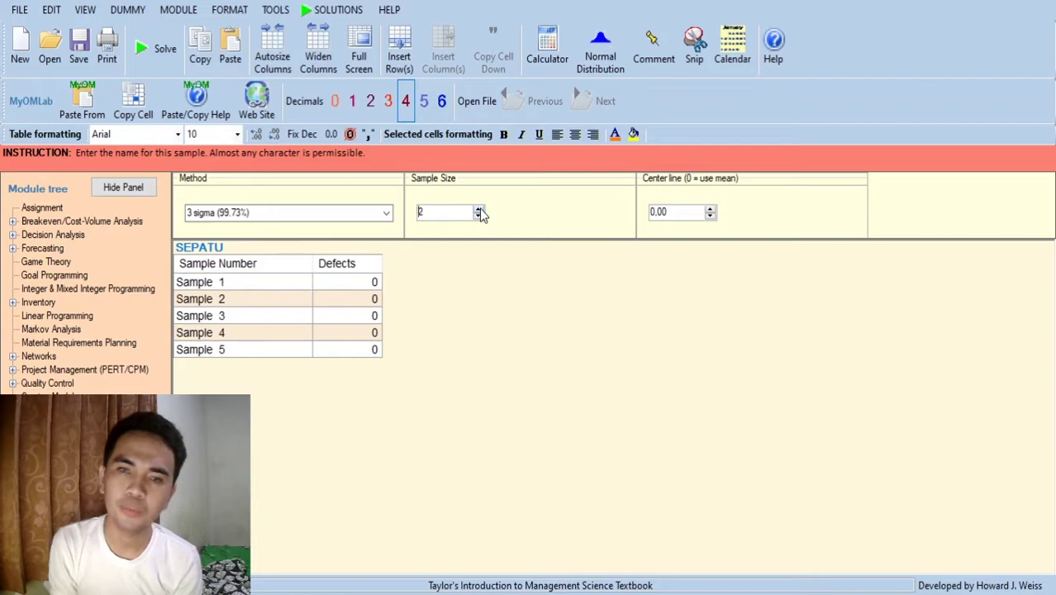
left_click(478, 210)
left_click(479, 210)
left_click(479, 210)
left_click(479, 210)
left_click(479, 210)
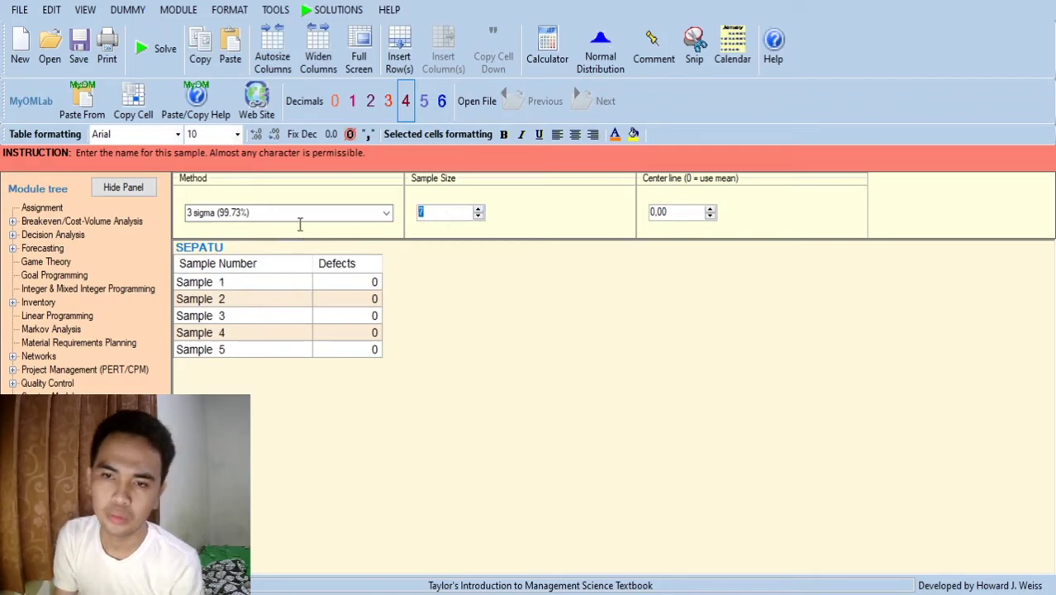
type("50")
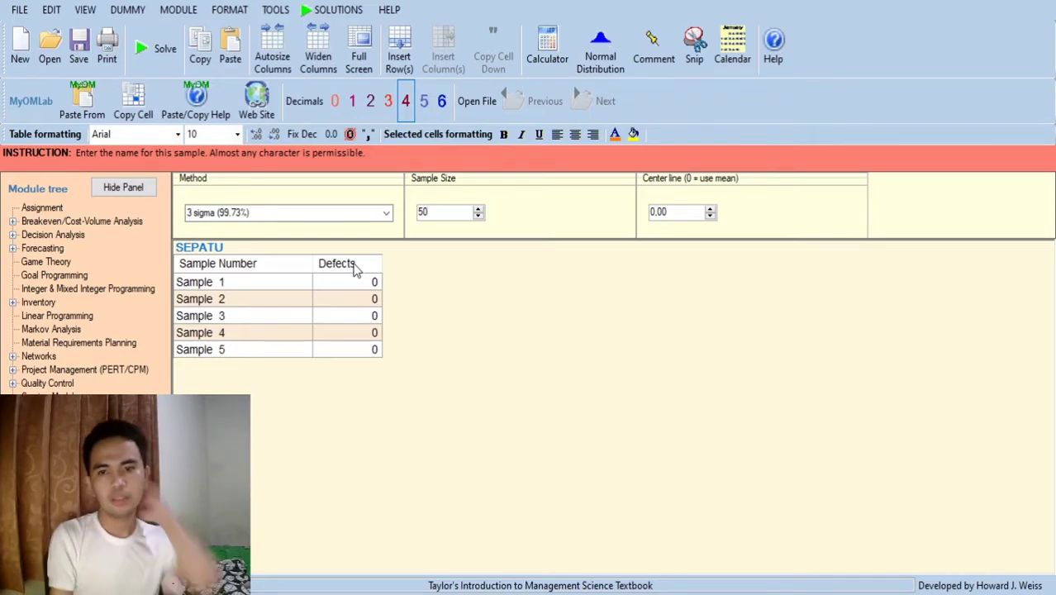
Enter 4 defects for Sample 1 and 2 defects for Sample 2
left_click(374, 284)
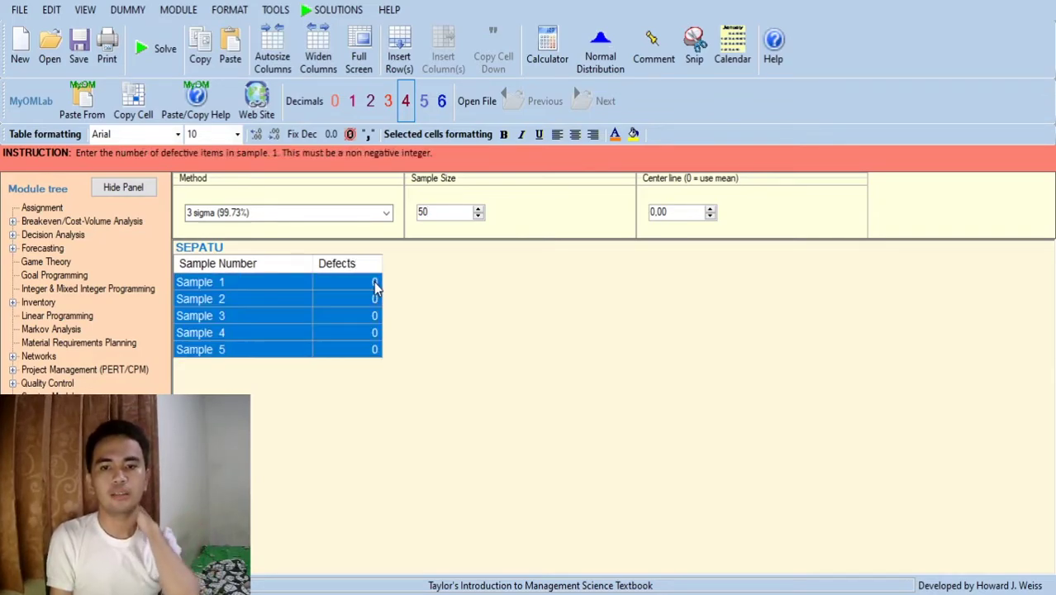
double_click(374, 284)
key("BackSpace")
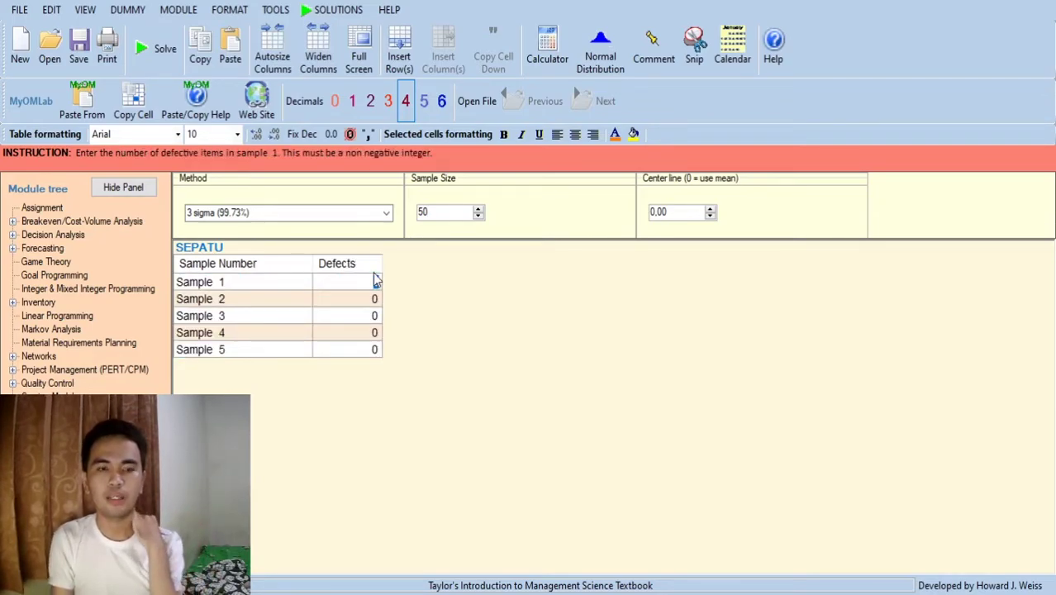
type("4")
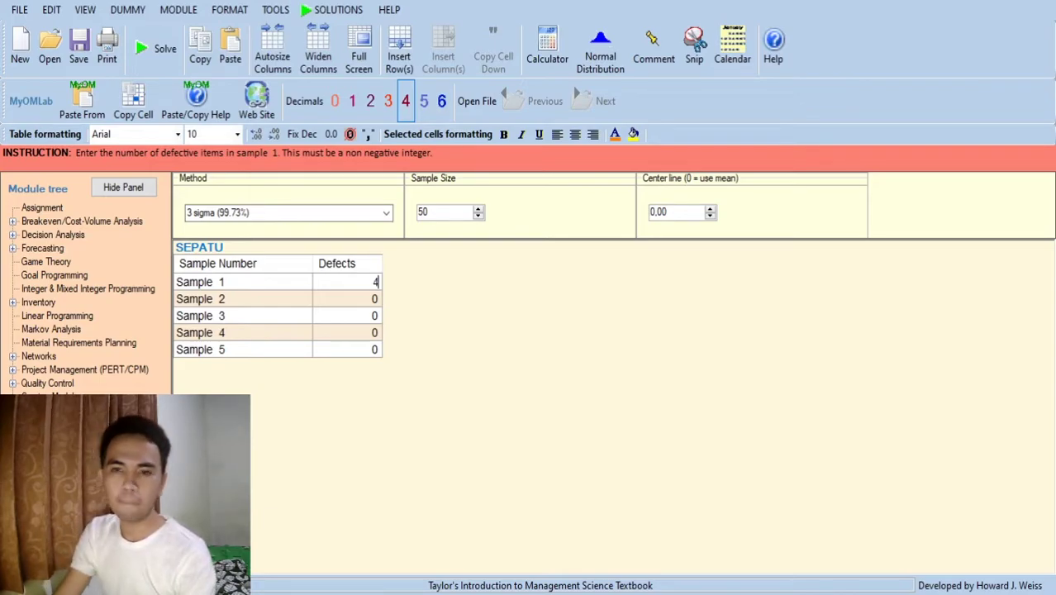
left_click(375, 301)
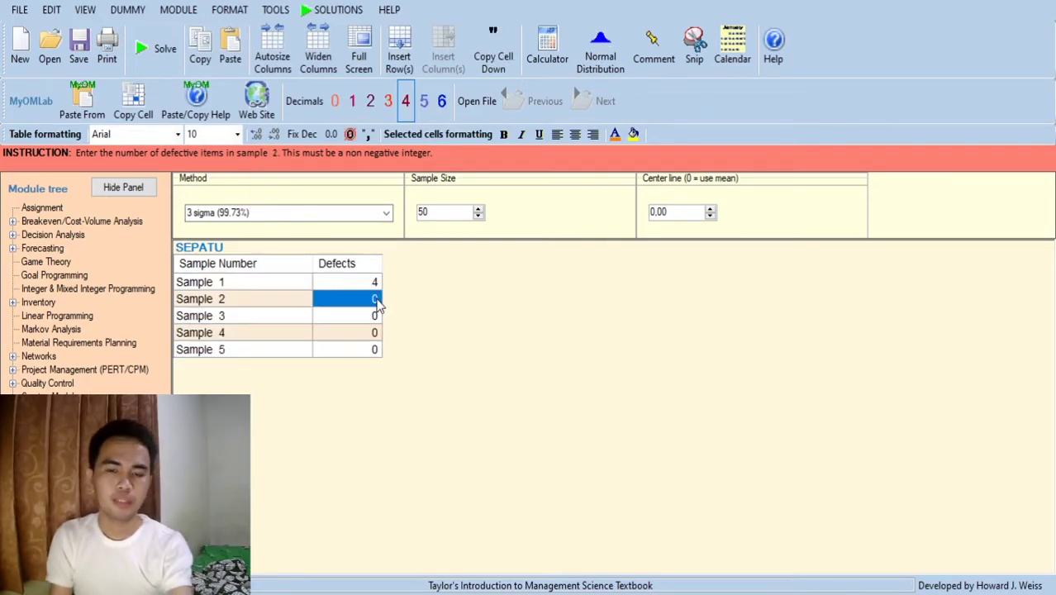
type("2")
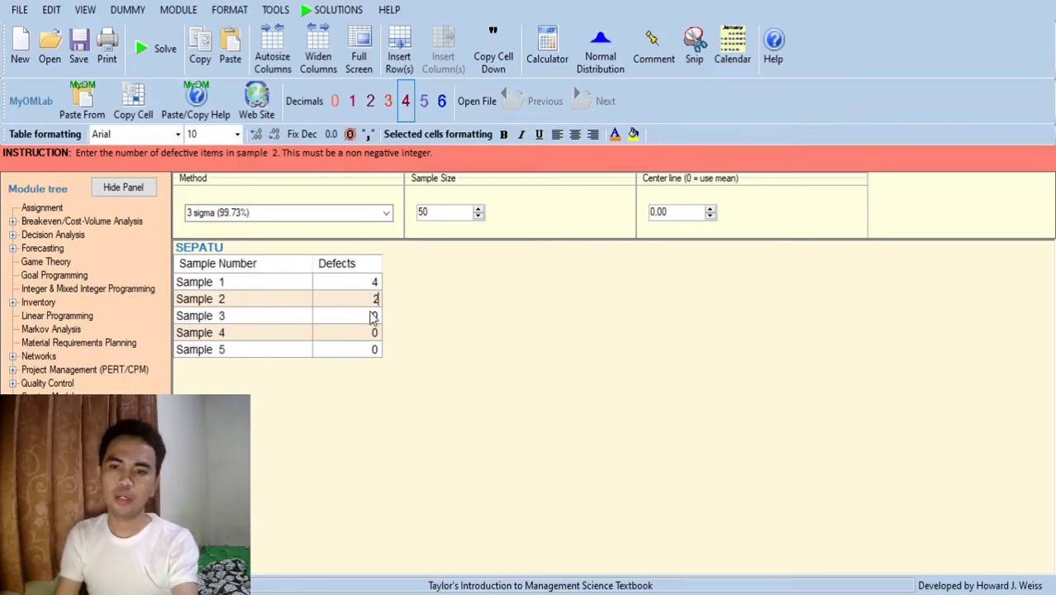
Enter 5 defects for Sample 3, 3 for Sample 4 and 2 for Sample 5
left_click(373, 316)
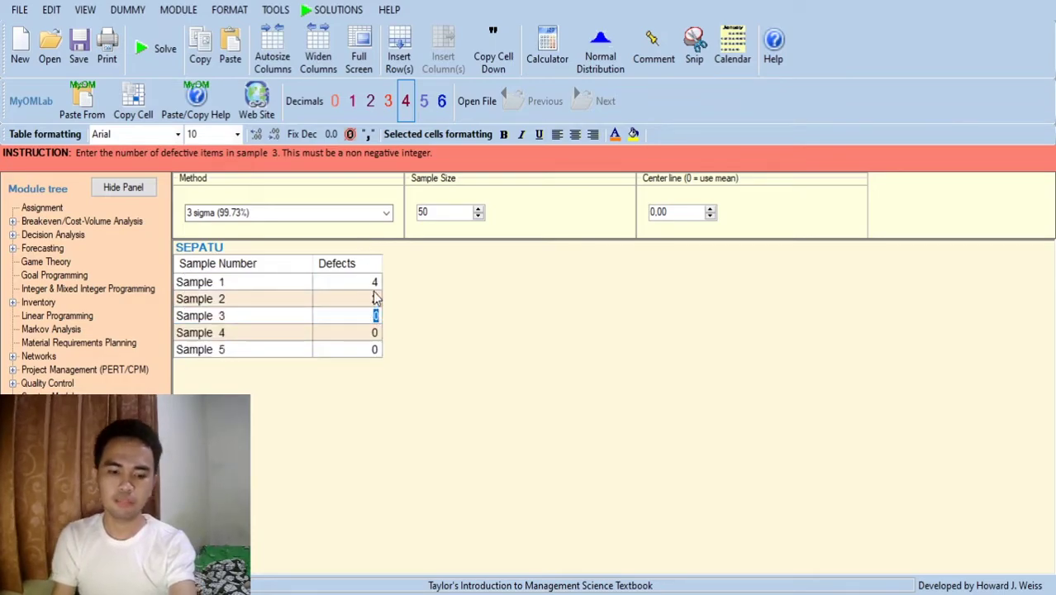
type("5")
left_click(371, 334)
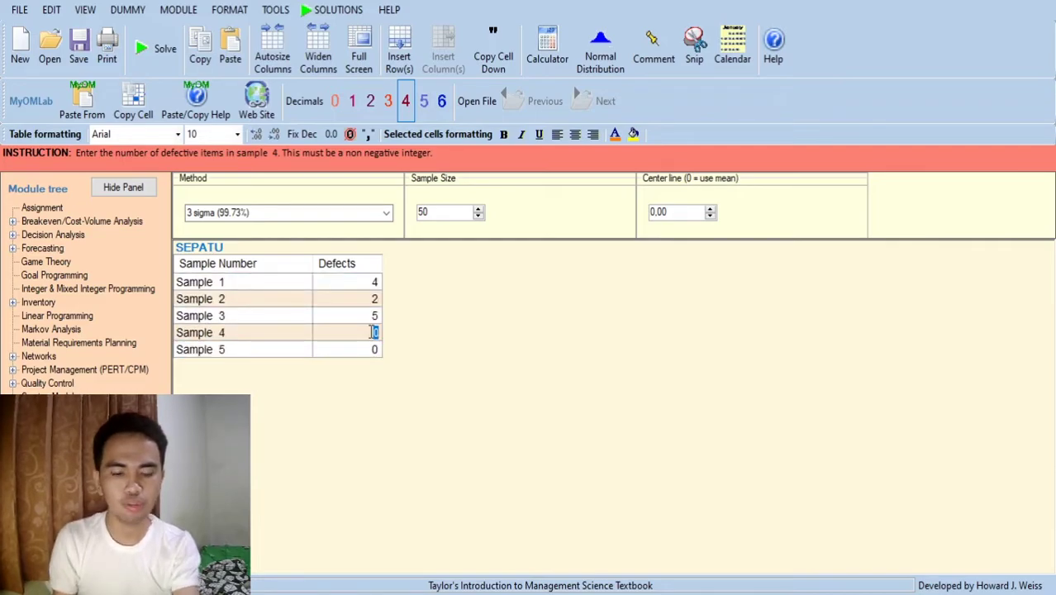
type("3")
left_click(376, 351)
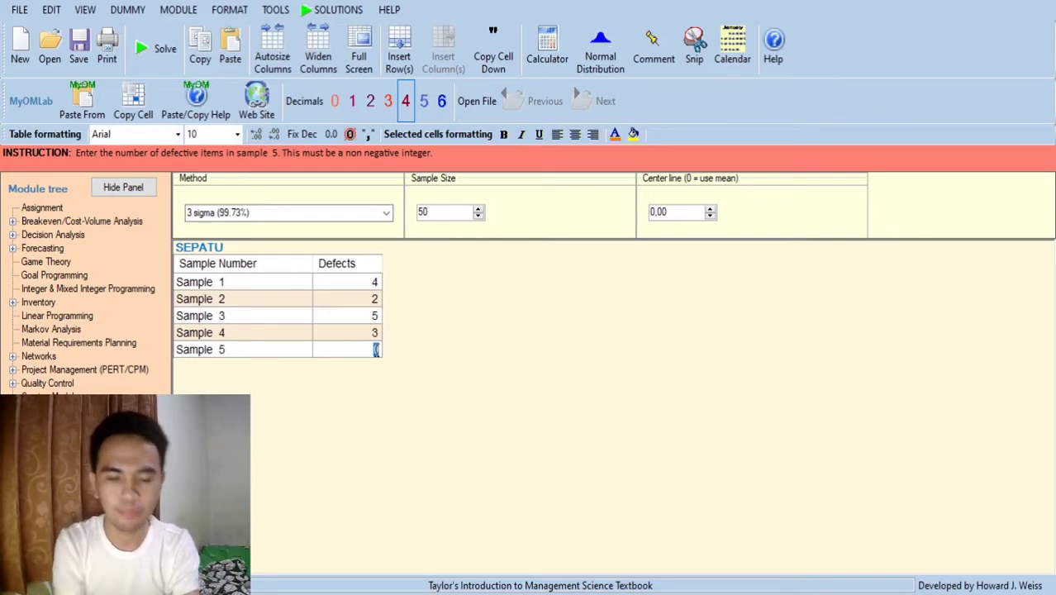
type("2")
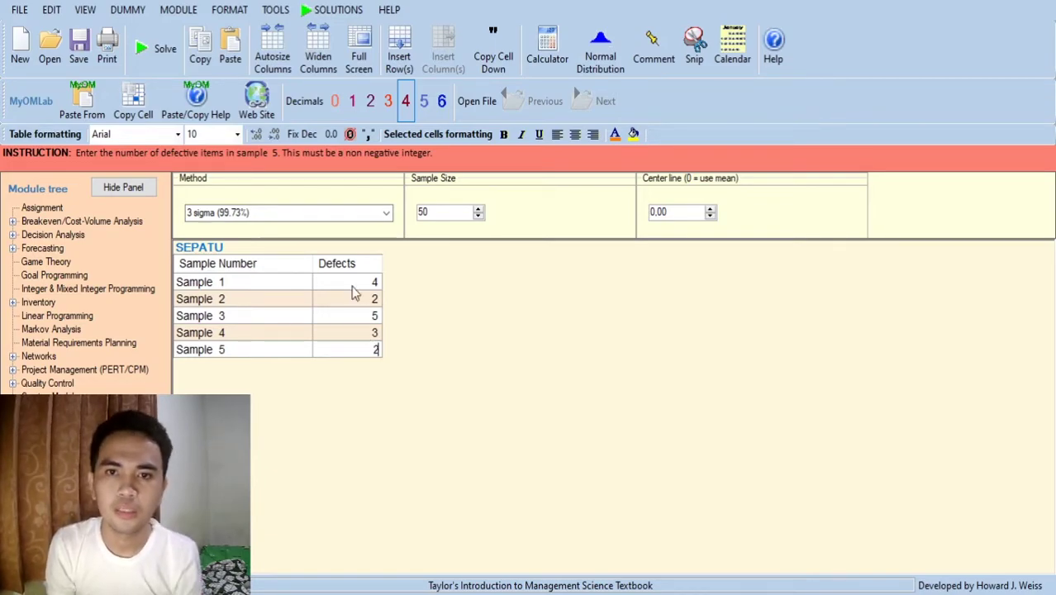
Solve the SEPATU quality control problem and display its 3 sigma control chart
left_click(164, 51)
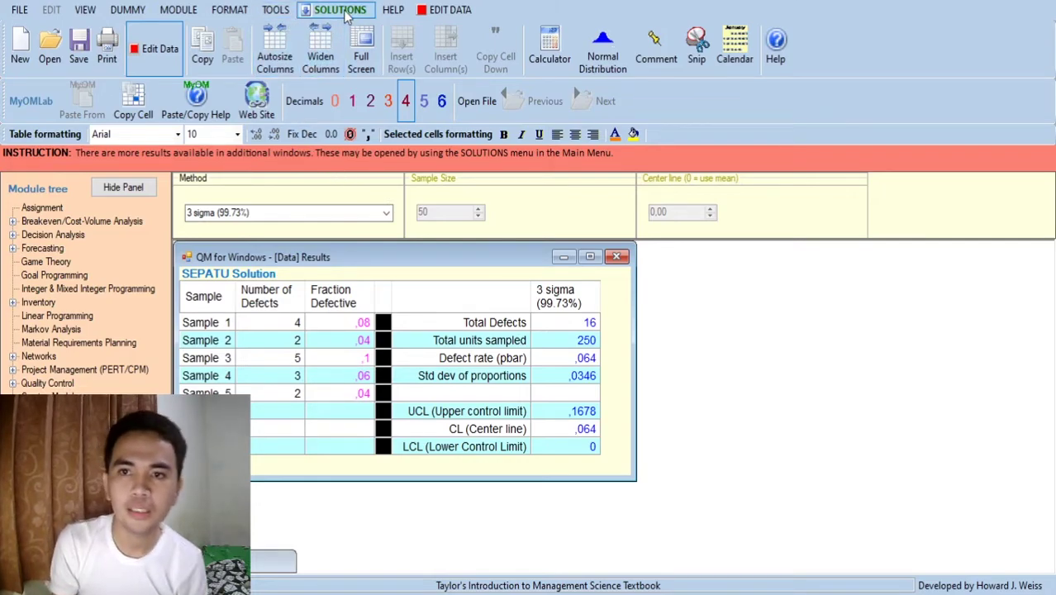
left_click(351, 118)
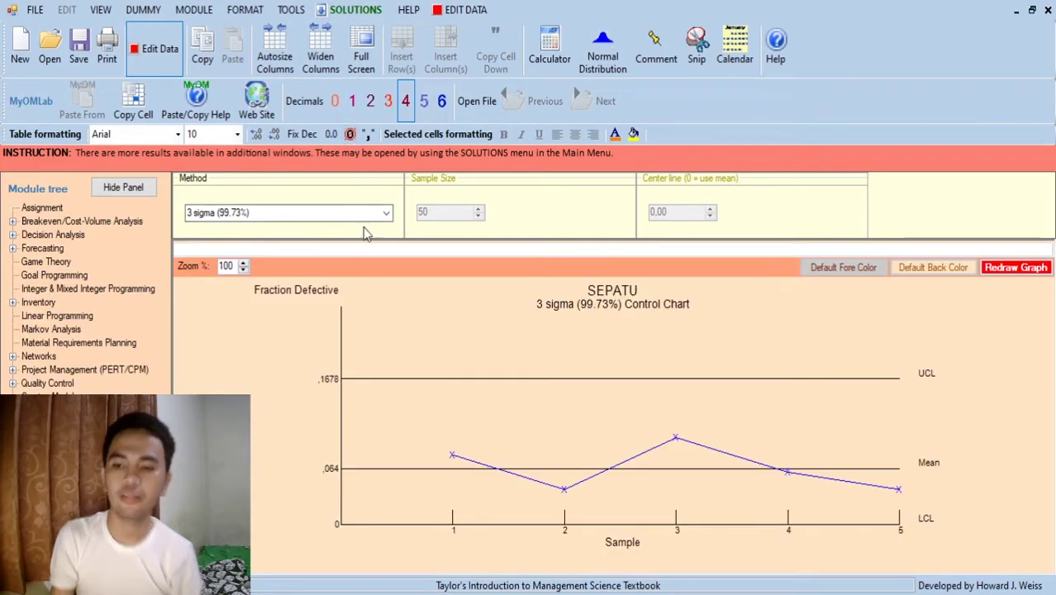
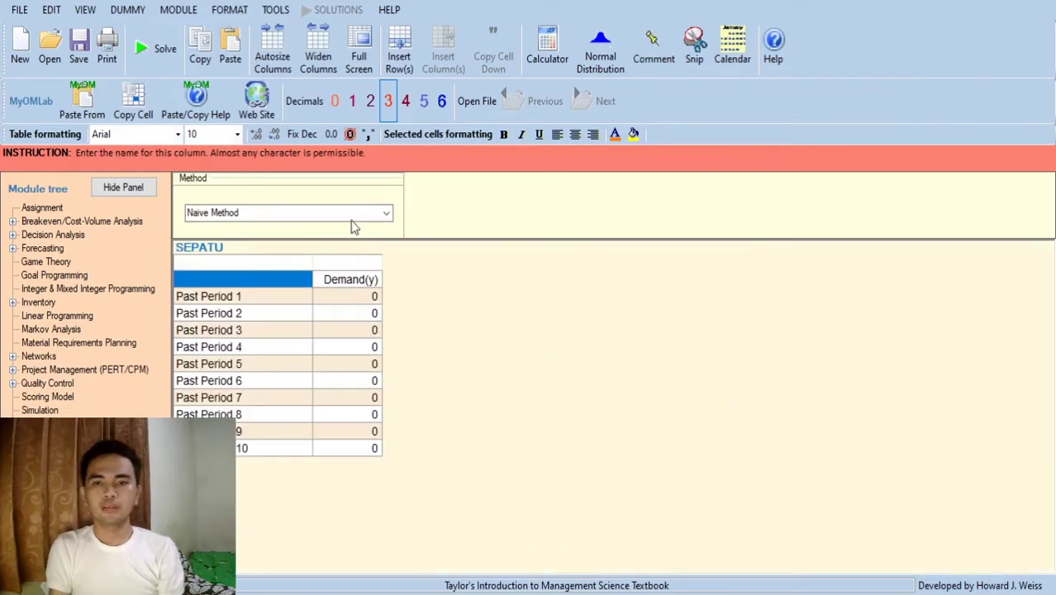
Open the choice of forecasting methods for the SEPATU demand data
left_click(357, 212)
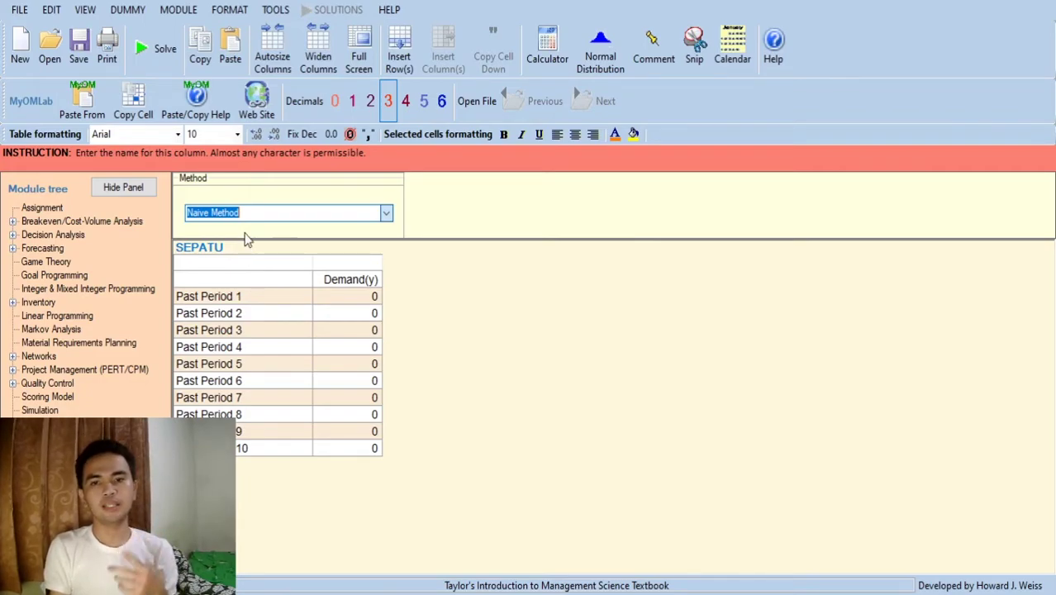
Set the forecasting method to Moving Averages with 8 periods to average
key("Down")
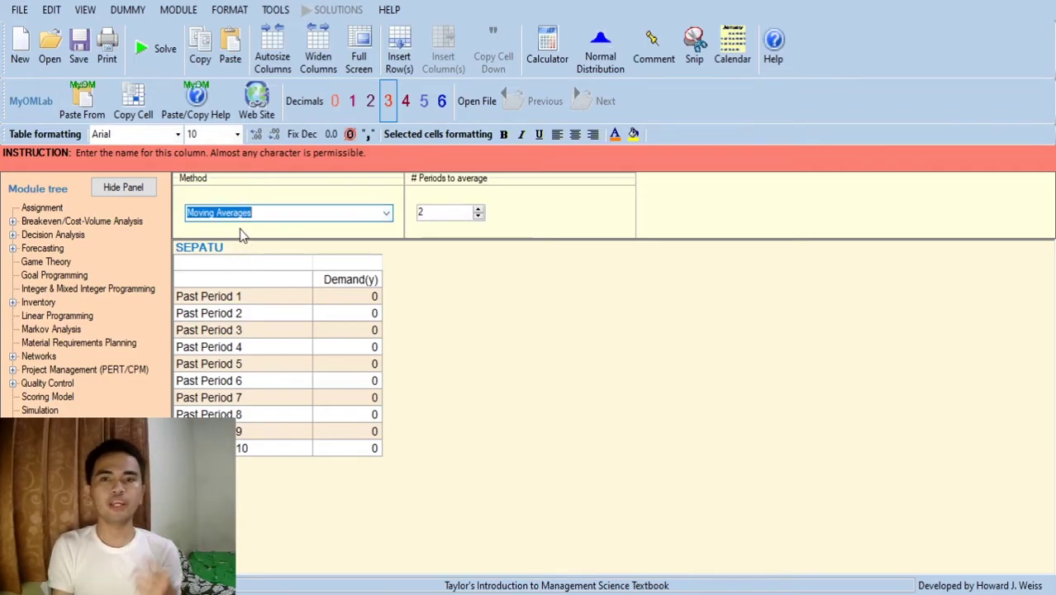
left_click(477, 210)
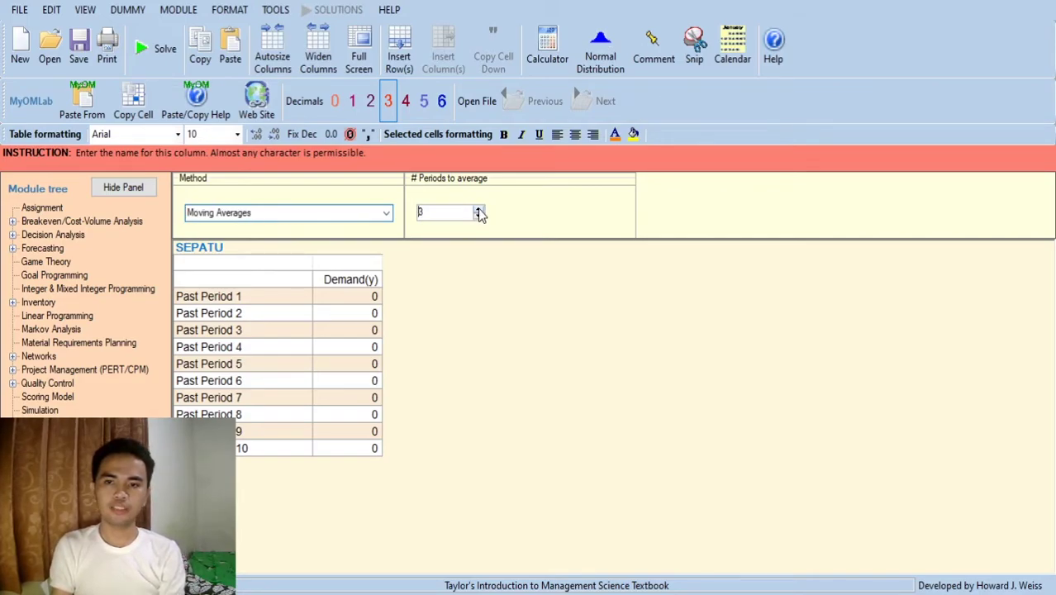
left_click(478, 209)
left_click(477, 210)
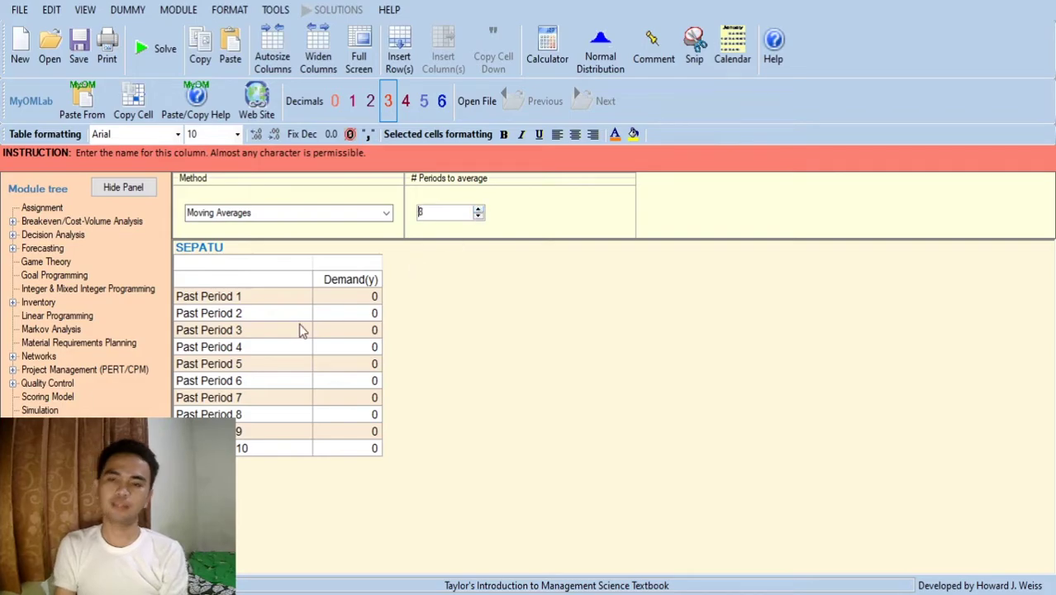
Enter a demand of 90 for Past Period 1 and 135 for Past Period 2
left_click(369, 299)
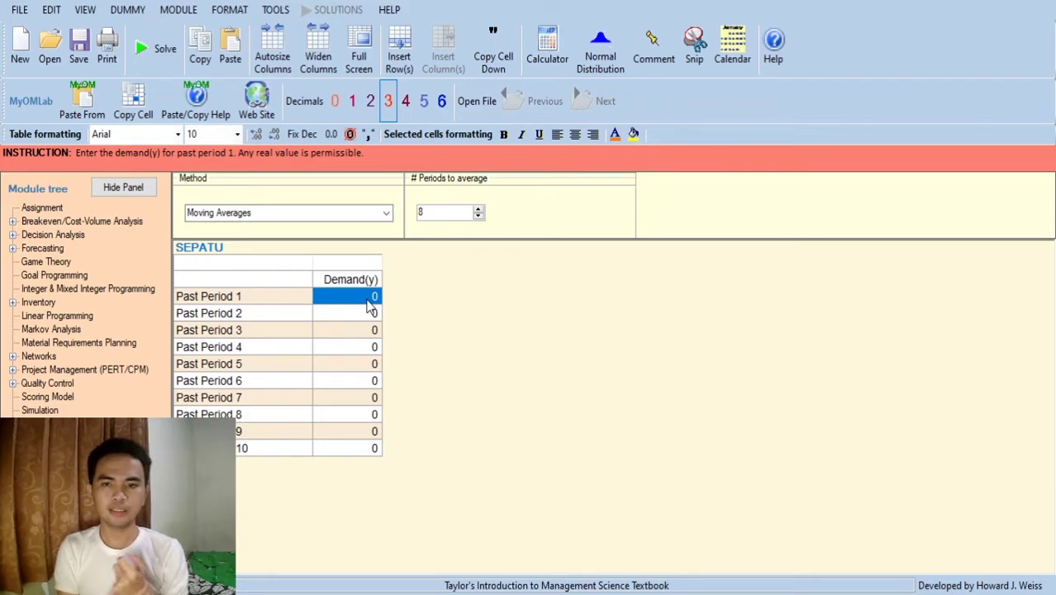
left_click(368, 299)
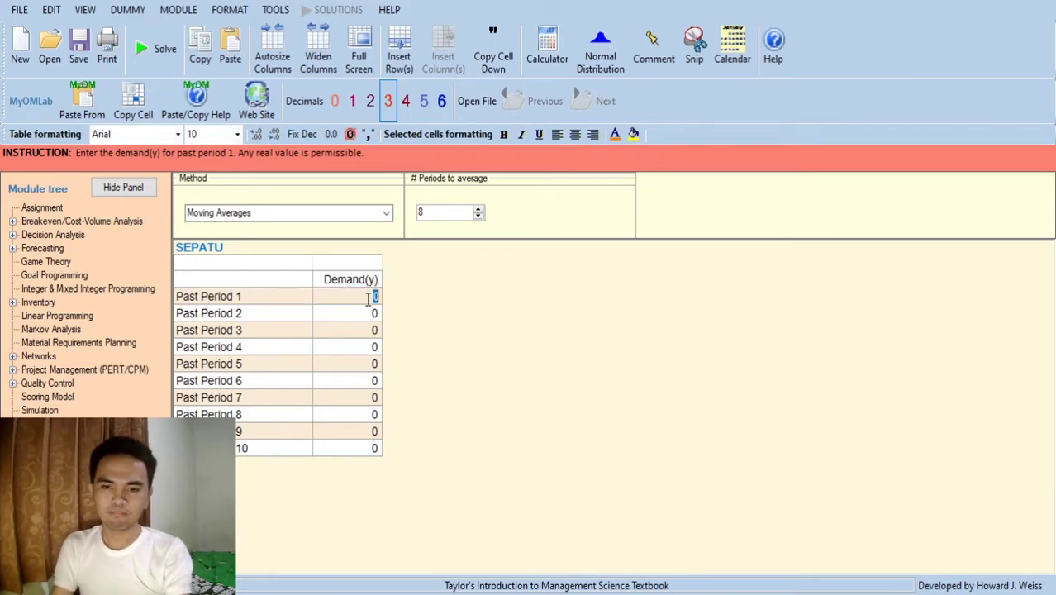
key("ctrl+a")
type("90")
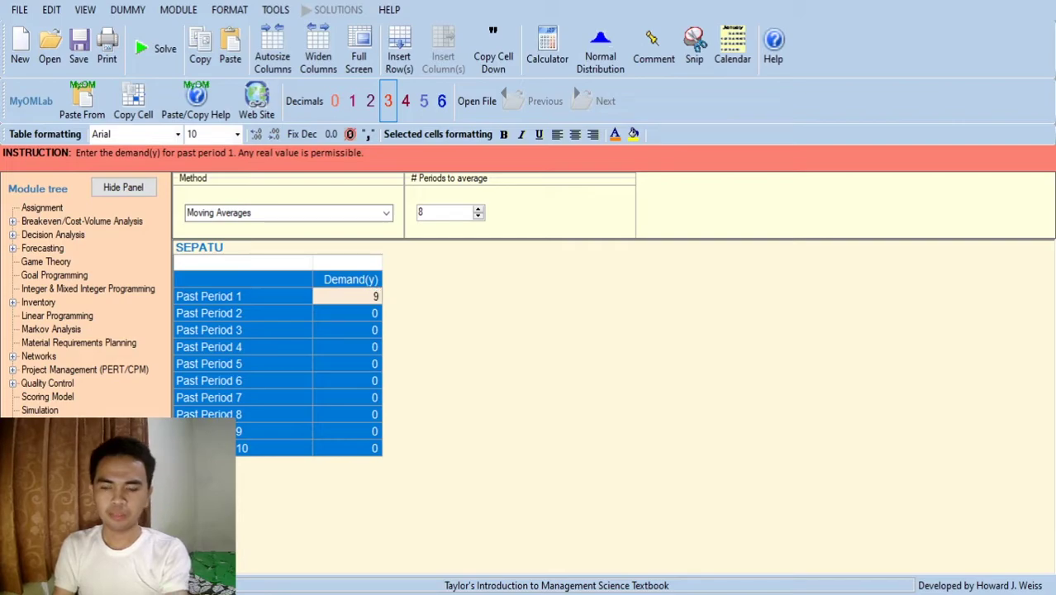
left_click(376, 316)
key("ctrl+a")
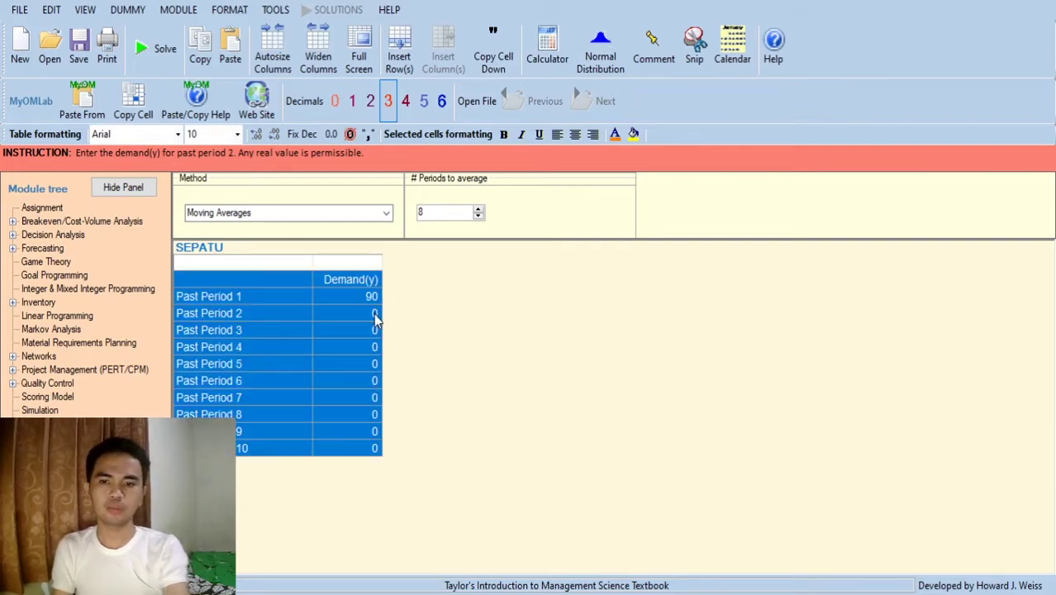
left_click(376, 316)
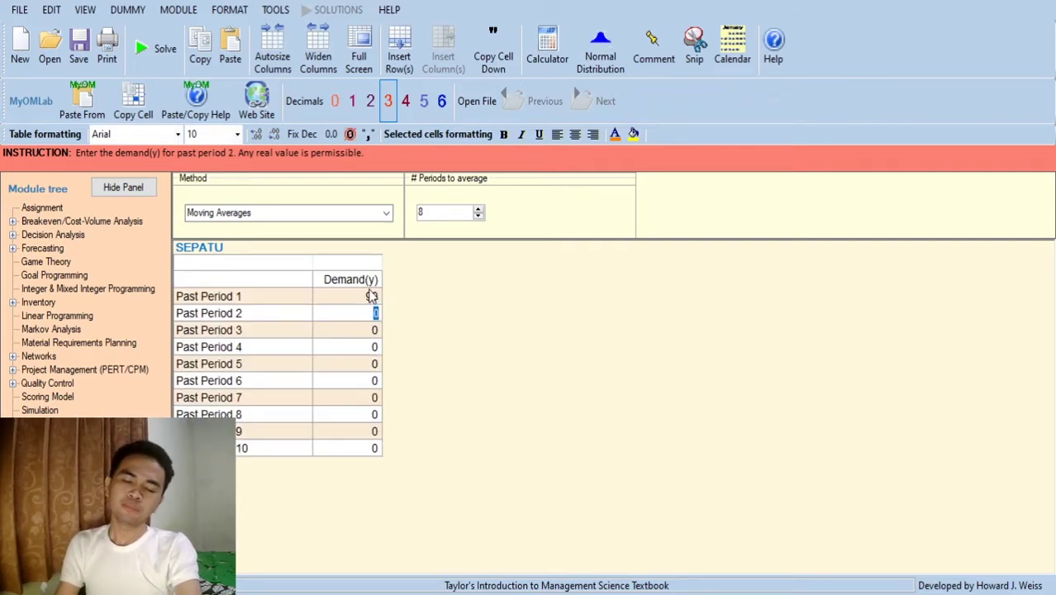
type("135")
key("Return")
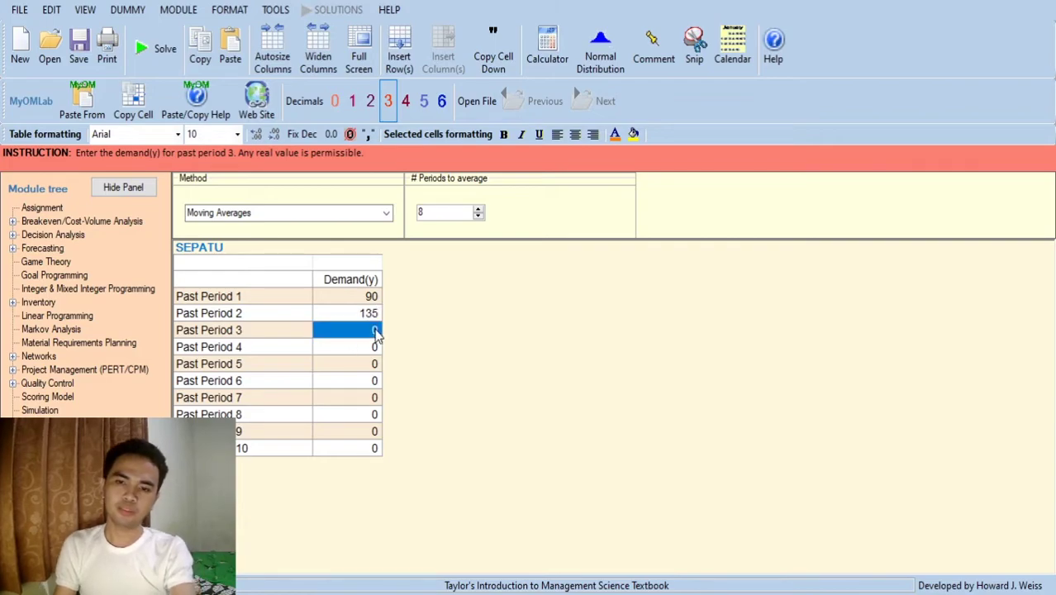
Enter a demand of 180 for Past Period 3 and 270 for Past Period 4
key("ctrl+a")
left_click(377, 330)
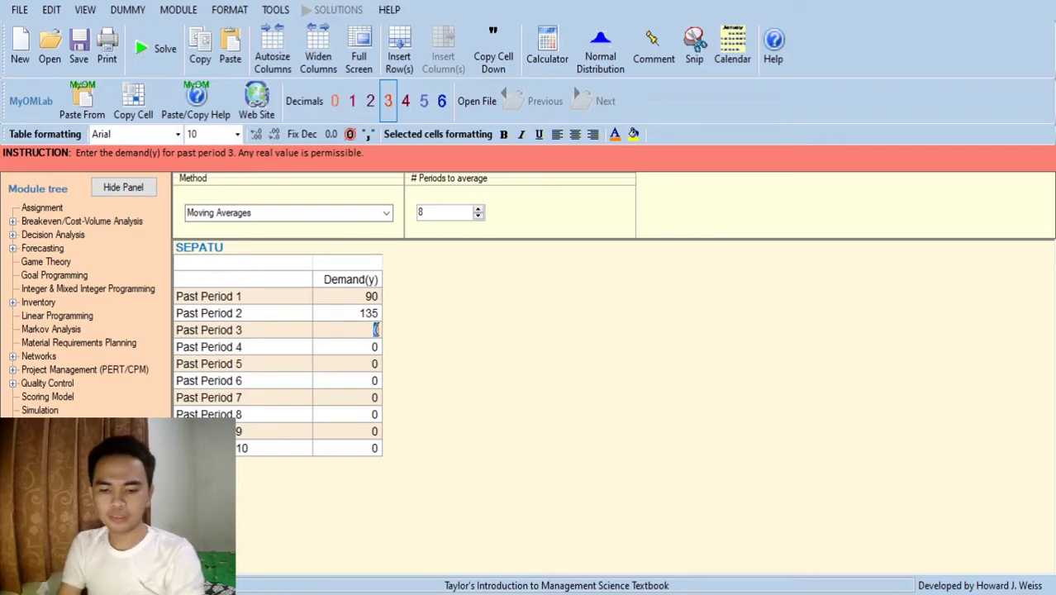
type("180")
key("Return")
left_click(376, 347)
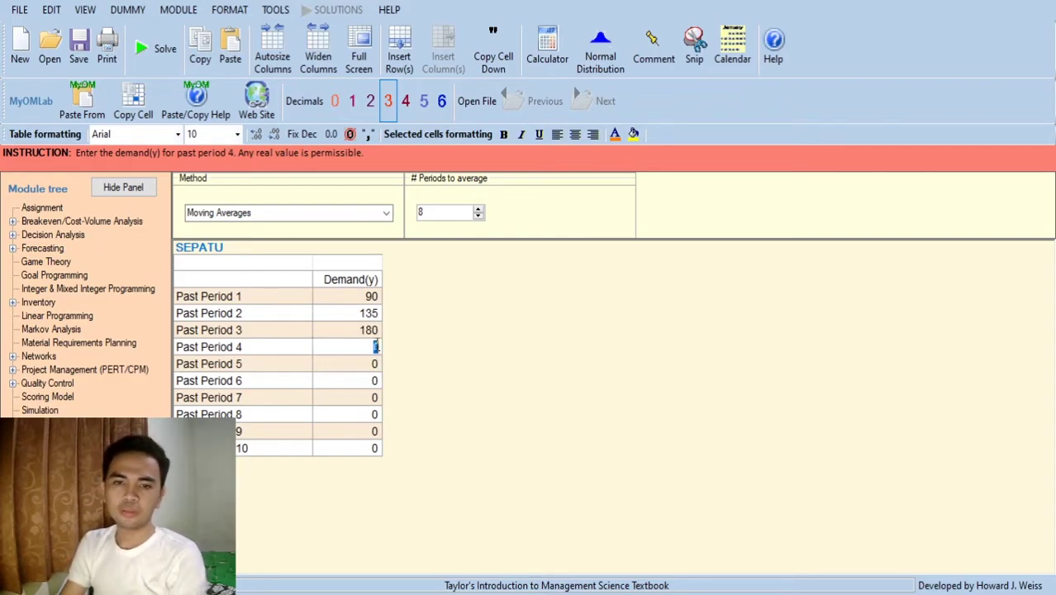
type("270")
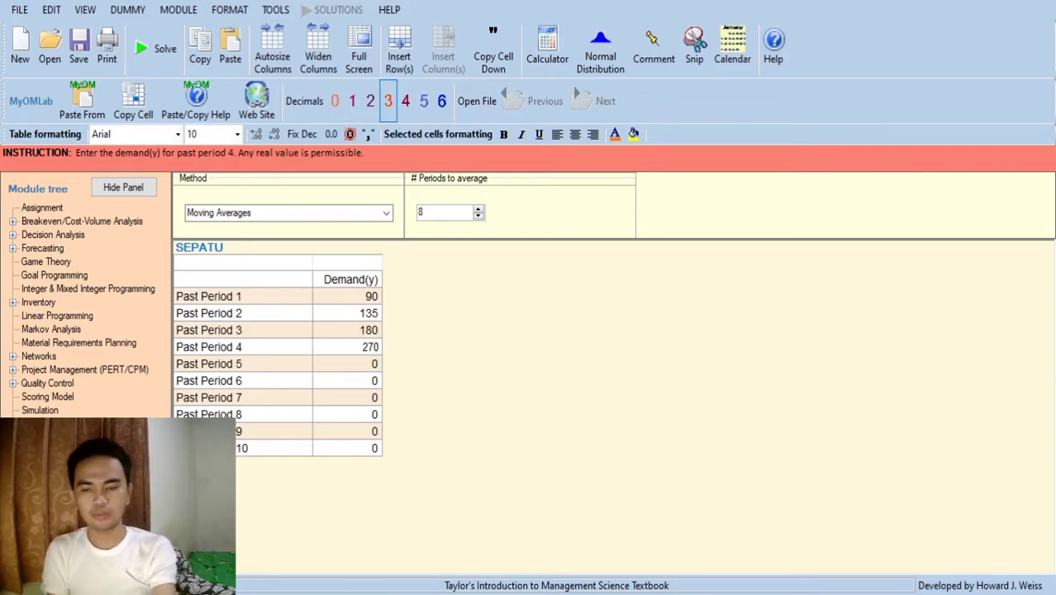
Enter a demand of 180 for Past Period 5 and 360 for both Past Periods 6 and 7
left_click(380, 372)
left_click(376, 365)
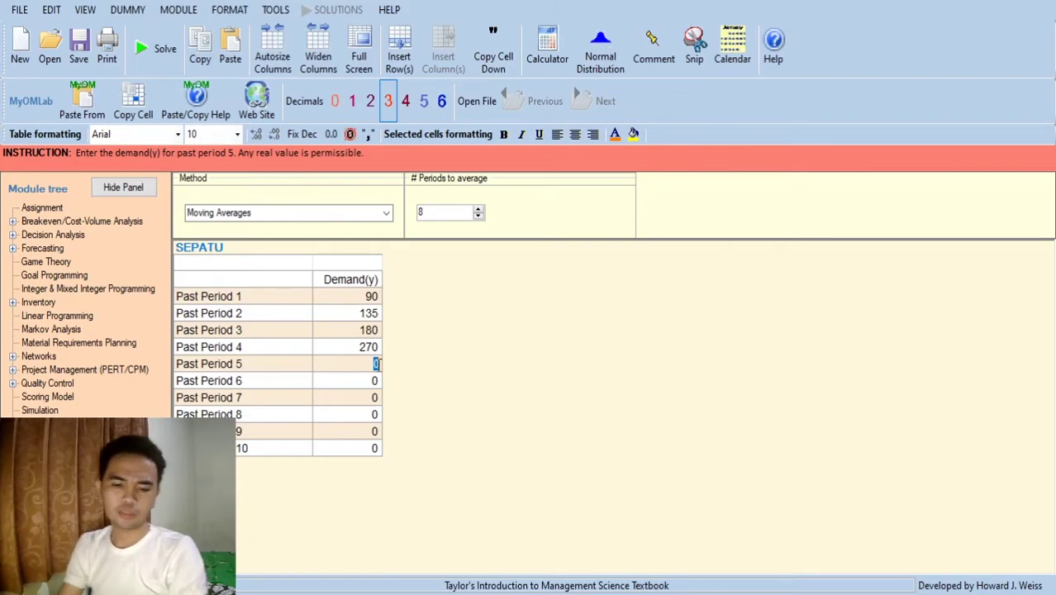
type("180")
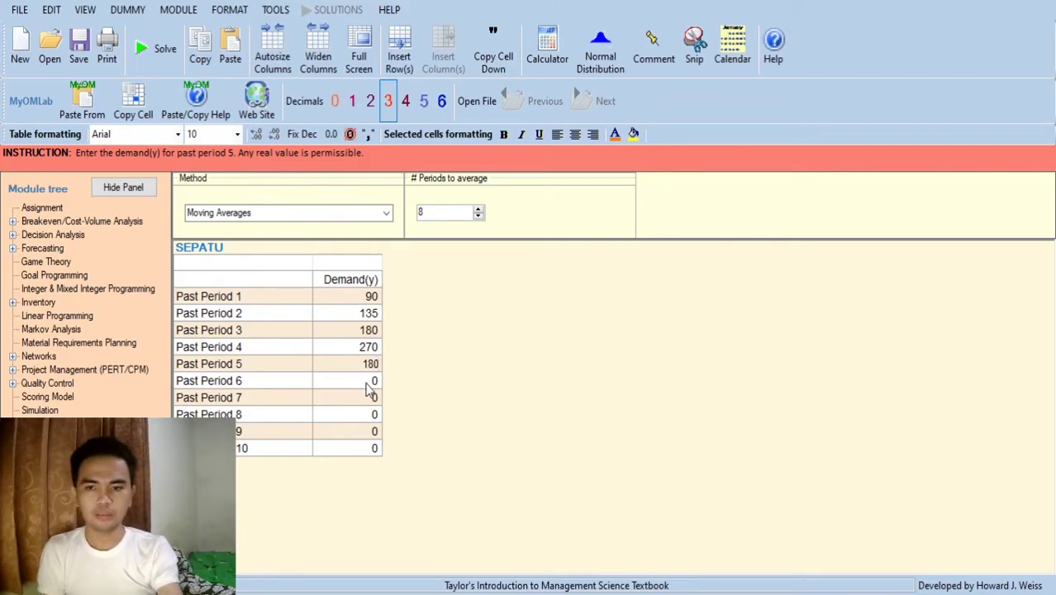
key("Return")
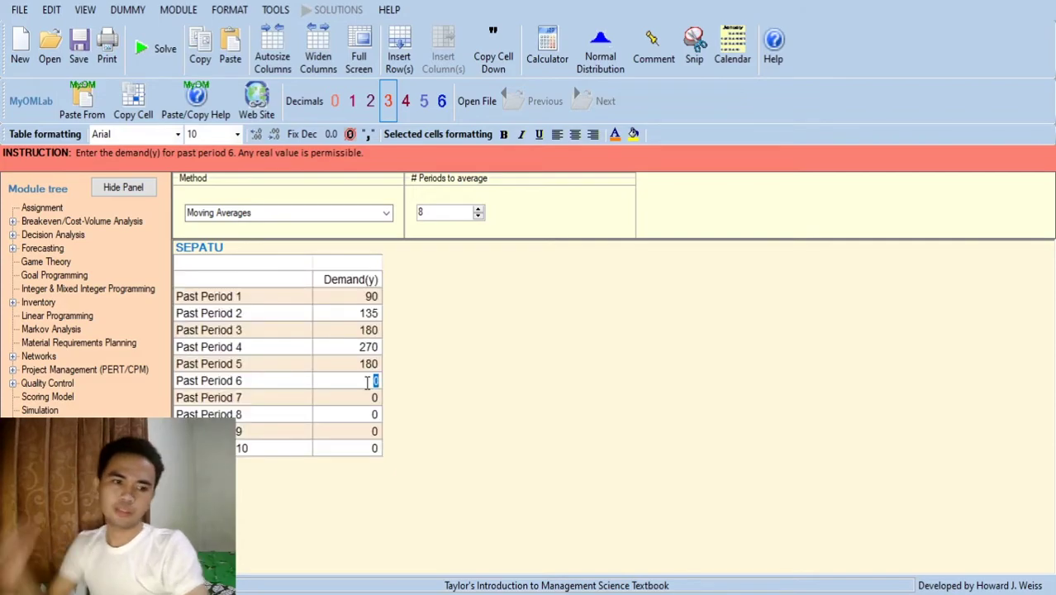
type("360")
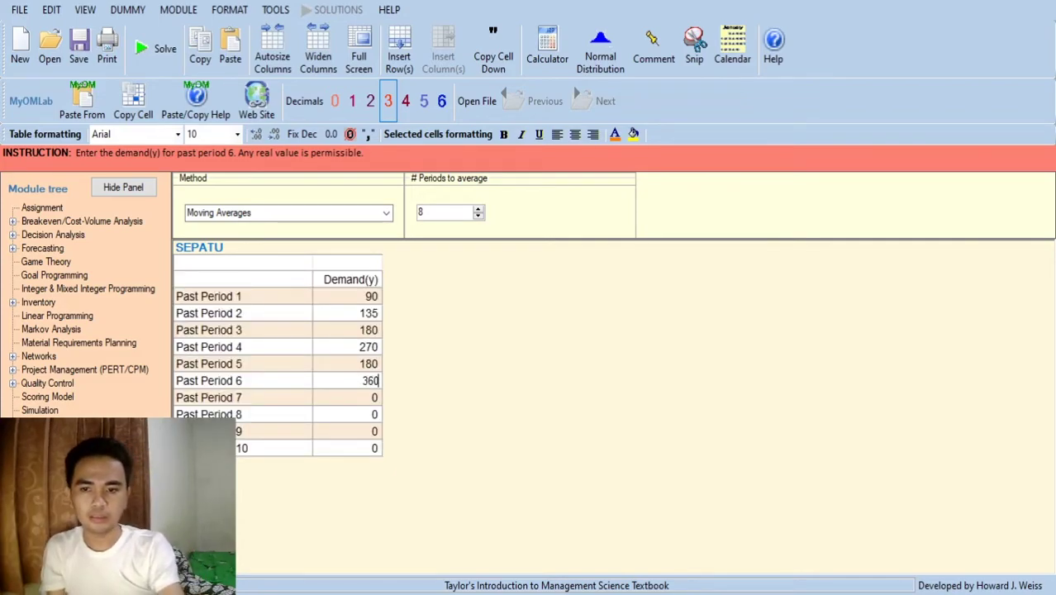
left_click(371, 400)
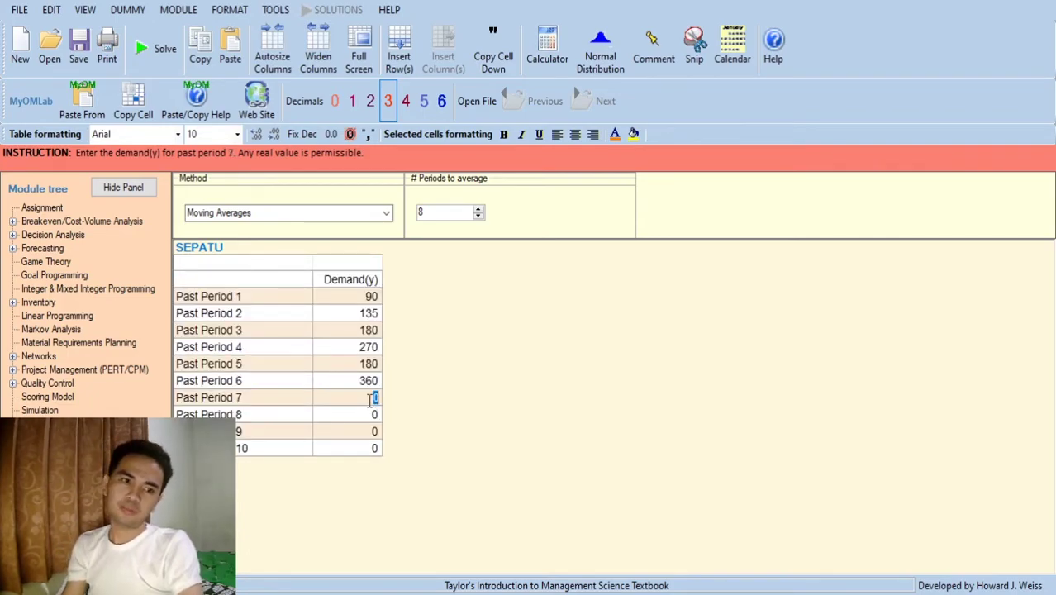
type("360")
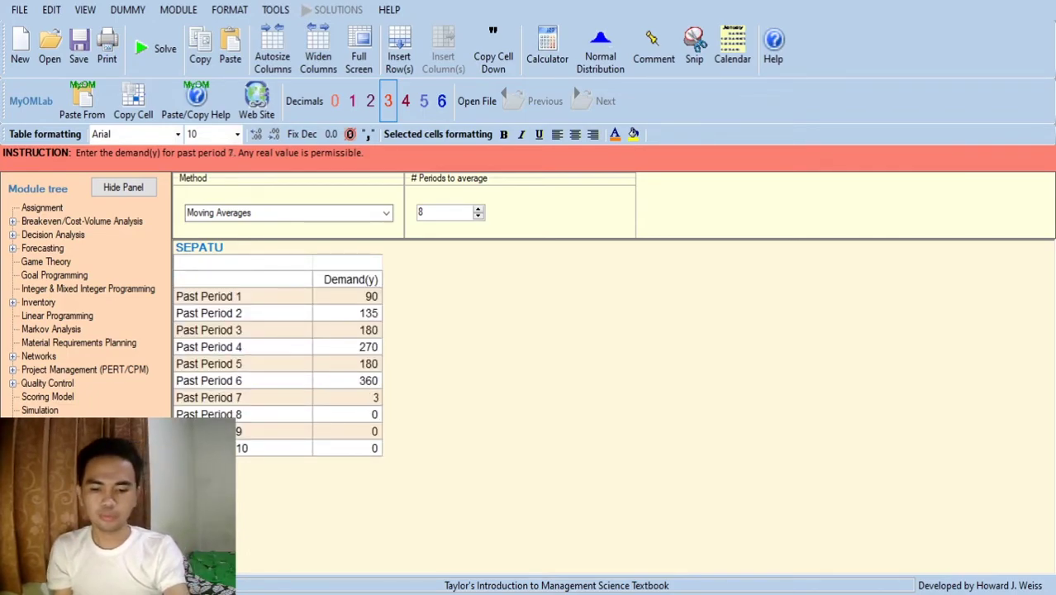
Enter demands of 460, 110 and 262 for Past Periods 8, 9 and 10
left_click(376, 415)
left_click(376, 415)
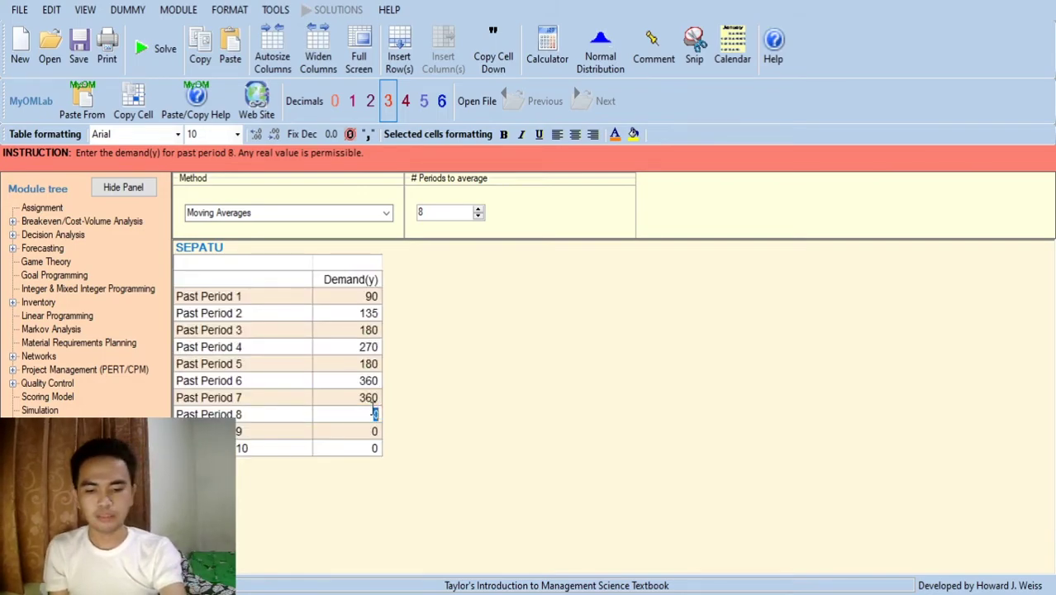
type("46")
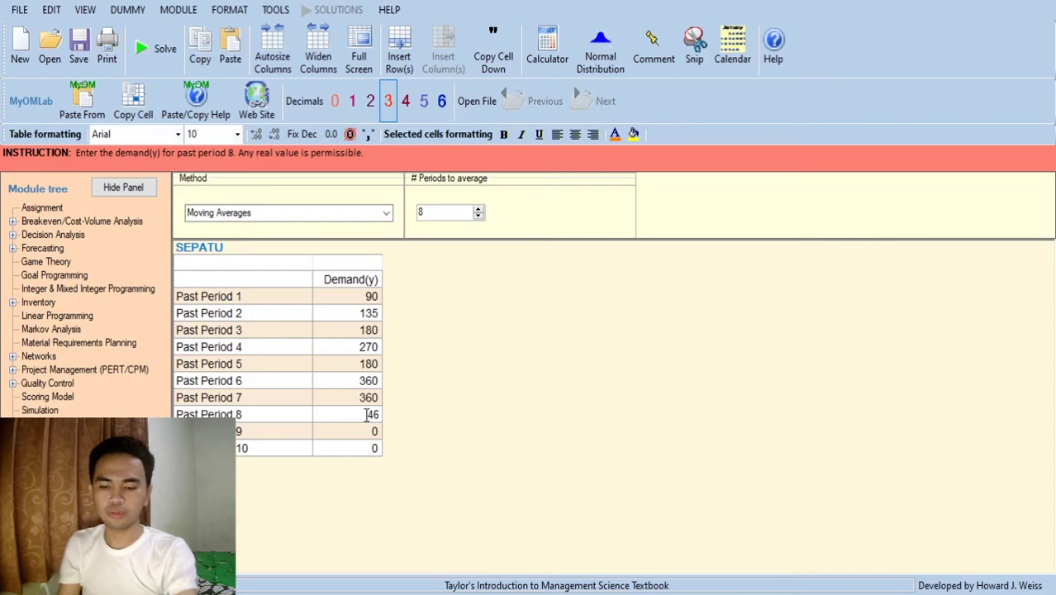
type("0")
left_click(375, 430)
left_click(374, 431)
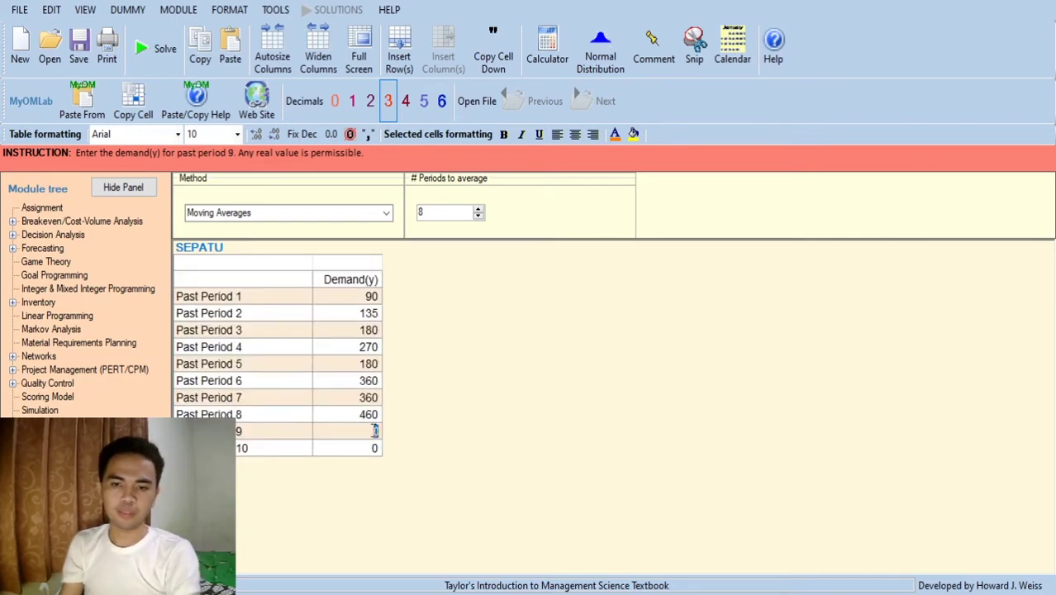
type("11")
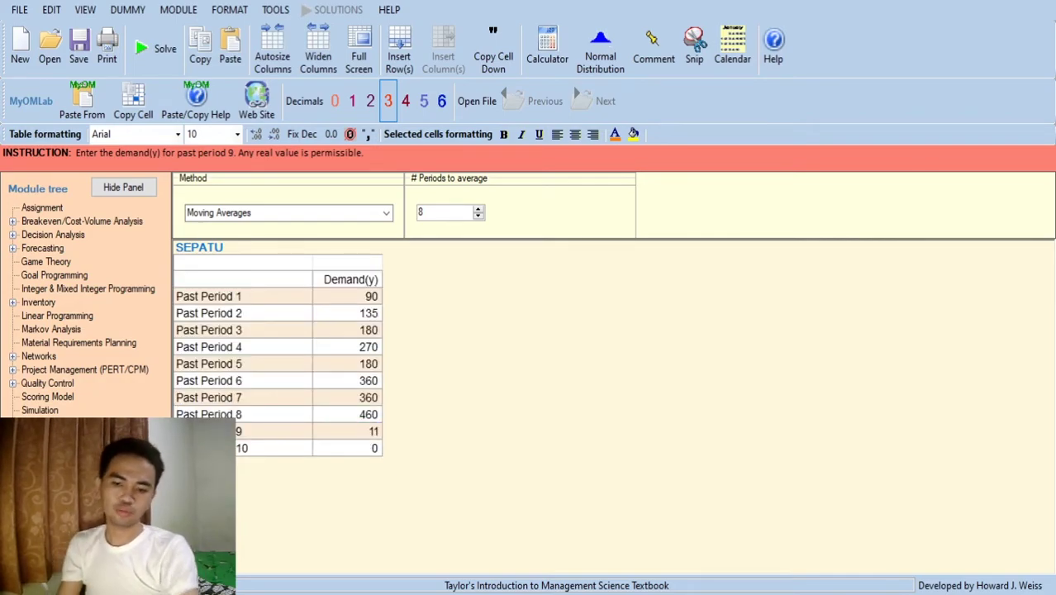
type("0")
left_click(371, 448)
left_click(371, 448)
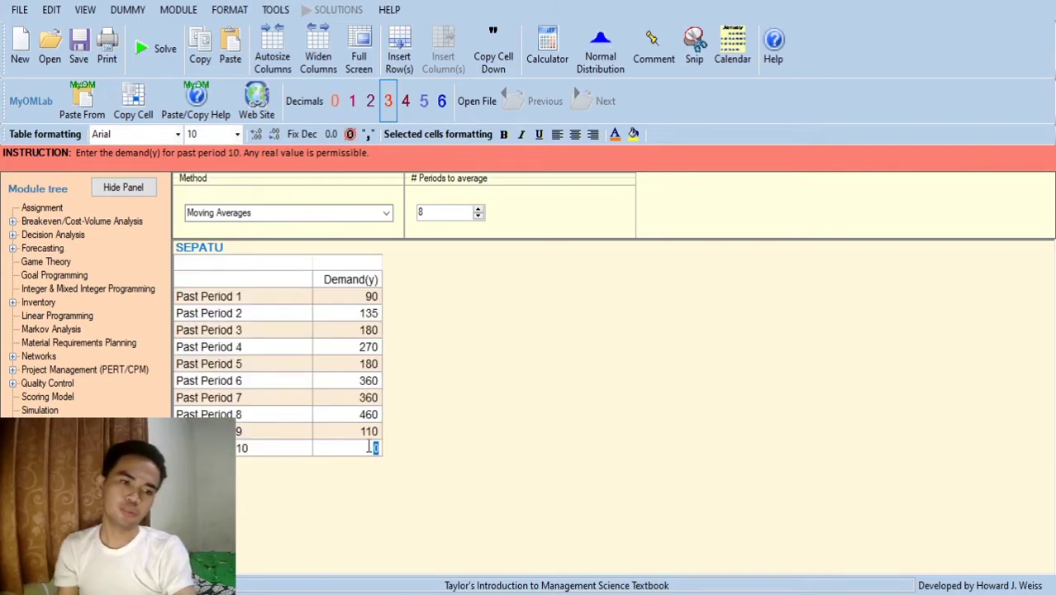
type("262")
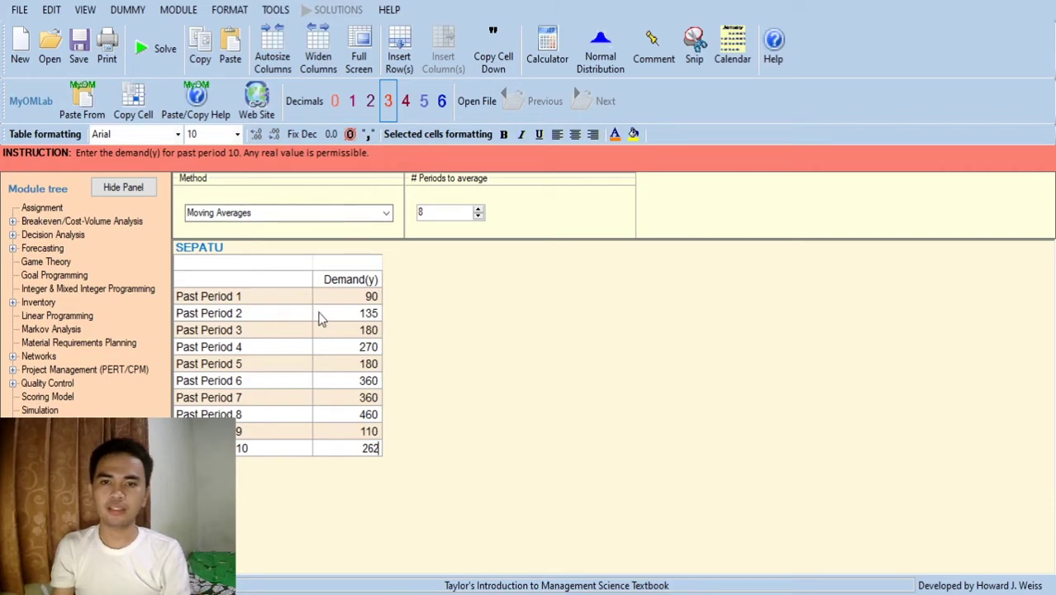
Solve the SEPATU moving averages problem and select the forecast value in the results
left_click(168, 64)
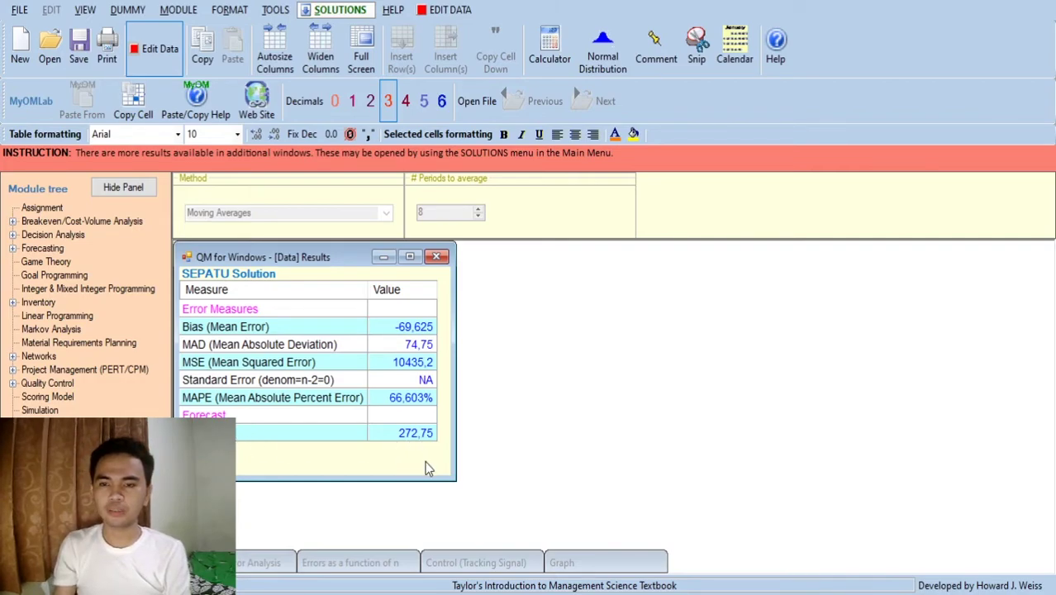
left_click(419, 438)
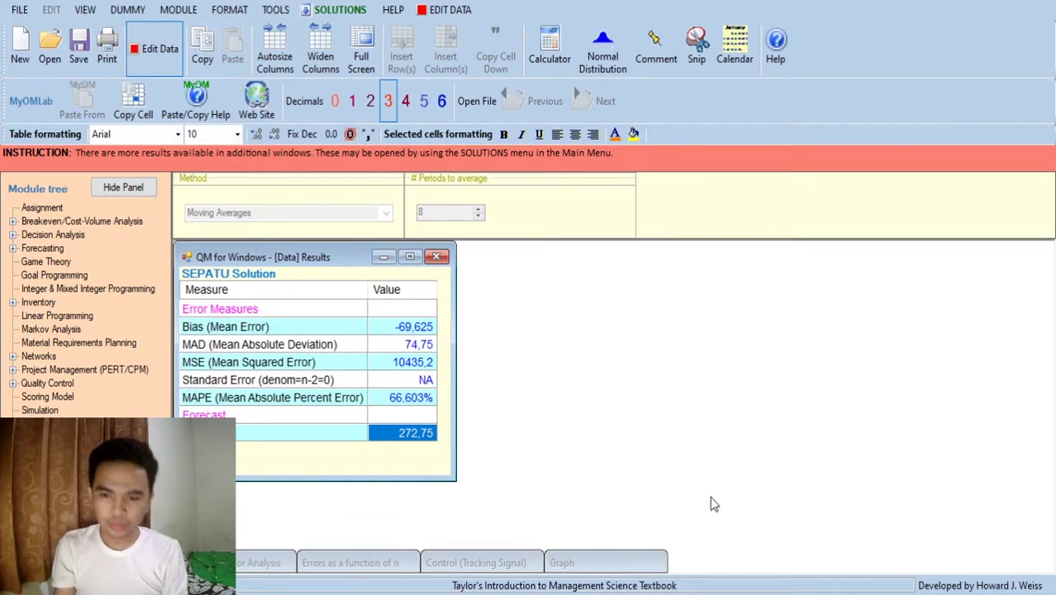
key("alt+Tab")
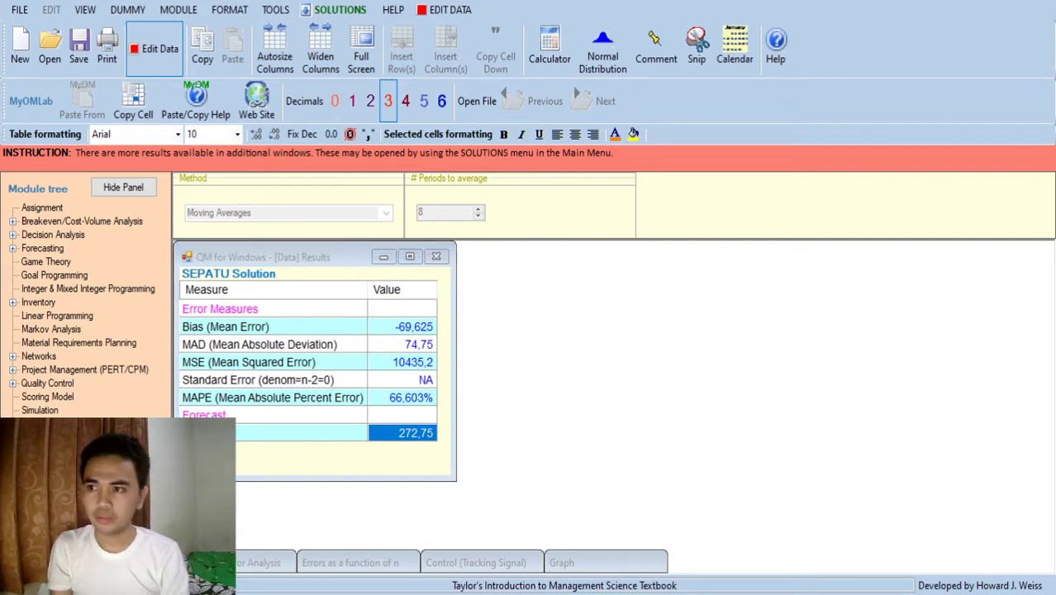
left_click(814, 94)
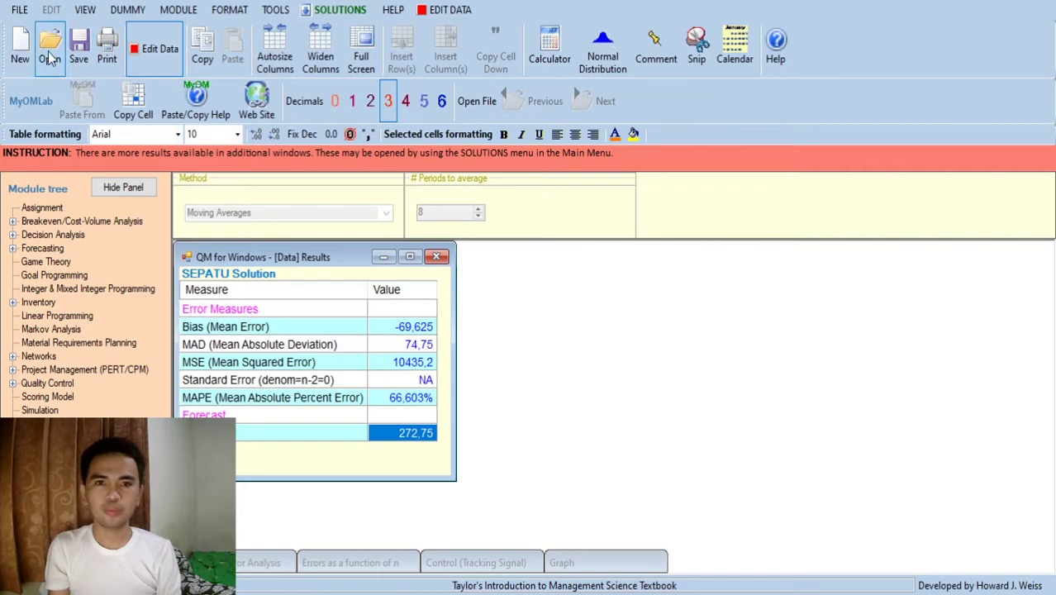
Return to the SEPATU data and copy the demand values of Past Periods 1 to 10
left_click(163, 61)
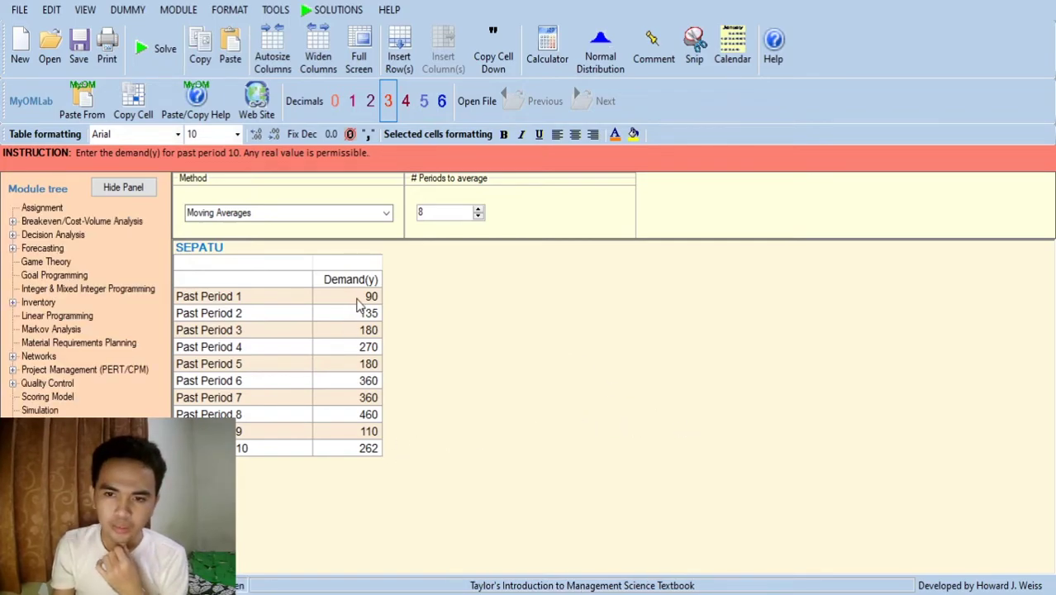
left_click_drag(359, 301, 365, 448)
key("ctrl+c")
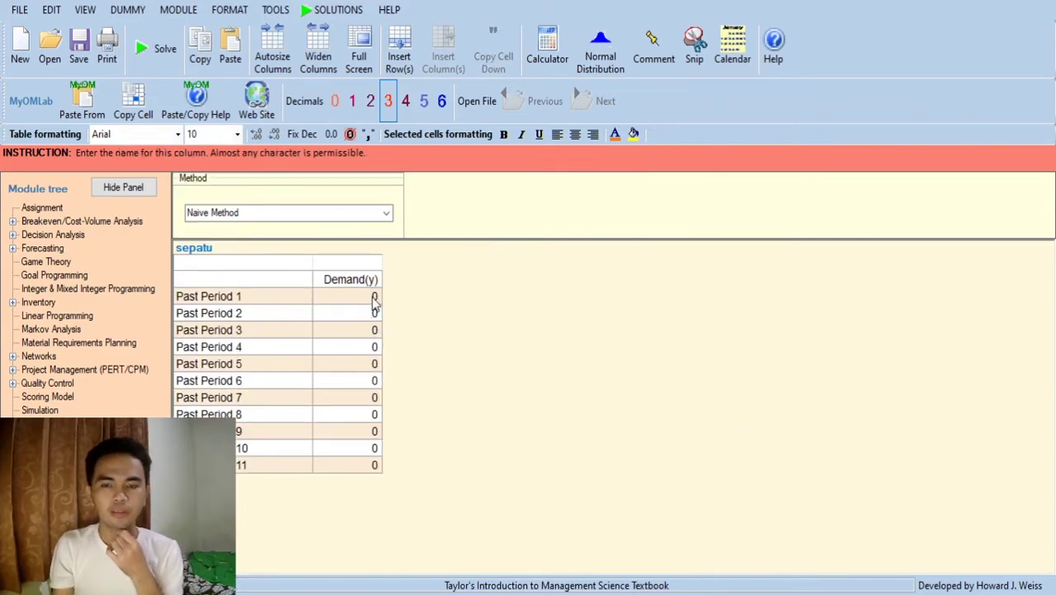
Paste the copied demand values into Past Periods 1 to 10 of the new eleven-period sepatu table
left_click(373, 302)
key("ctrl+a")
left_click(373, 313)
left_click_drag(371, 297, 372, 448)
key("ctrl+v")
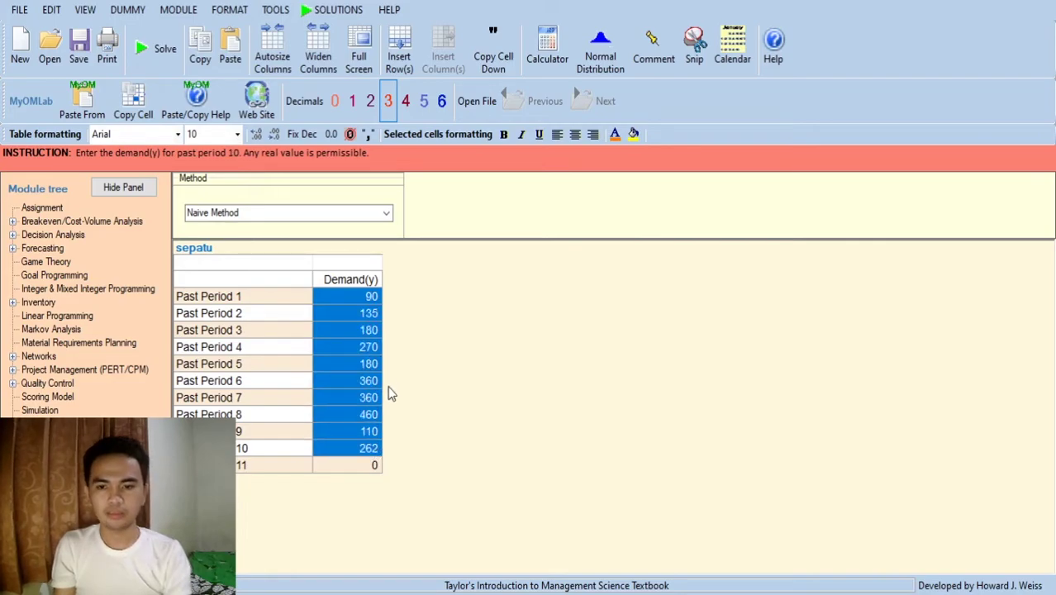
Enter a demand of 272 for Past Period 11 and solve the sepatu forecast with the Naive Method
left_click(376, 465)
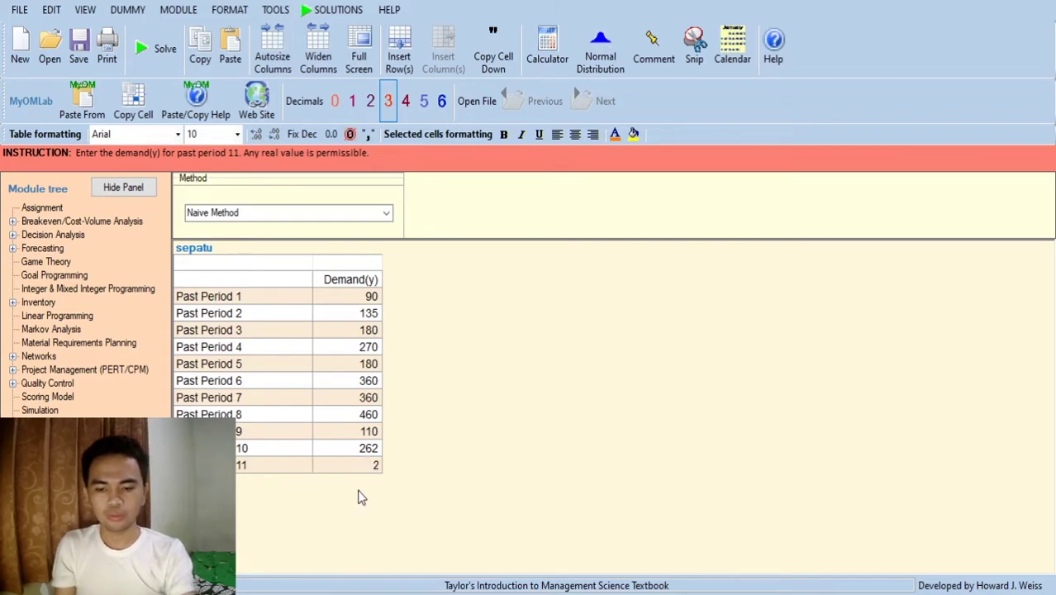
type("72")
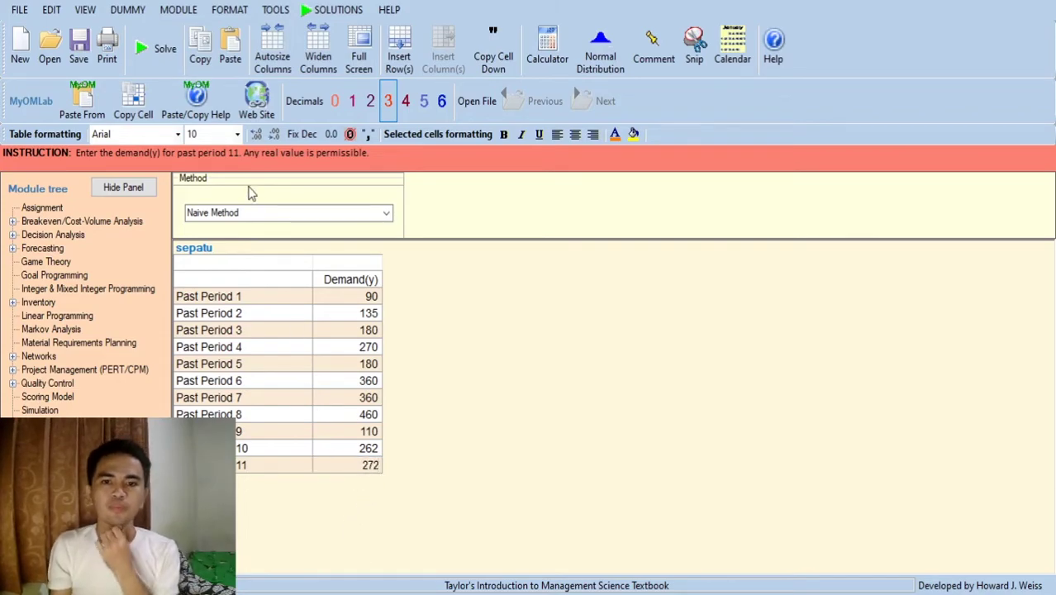
left_click(157, 49)
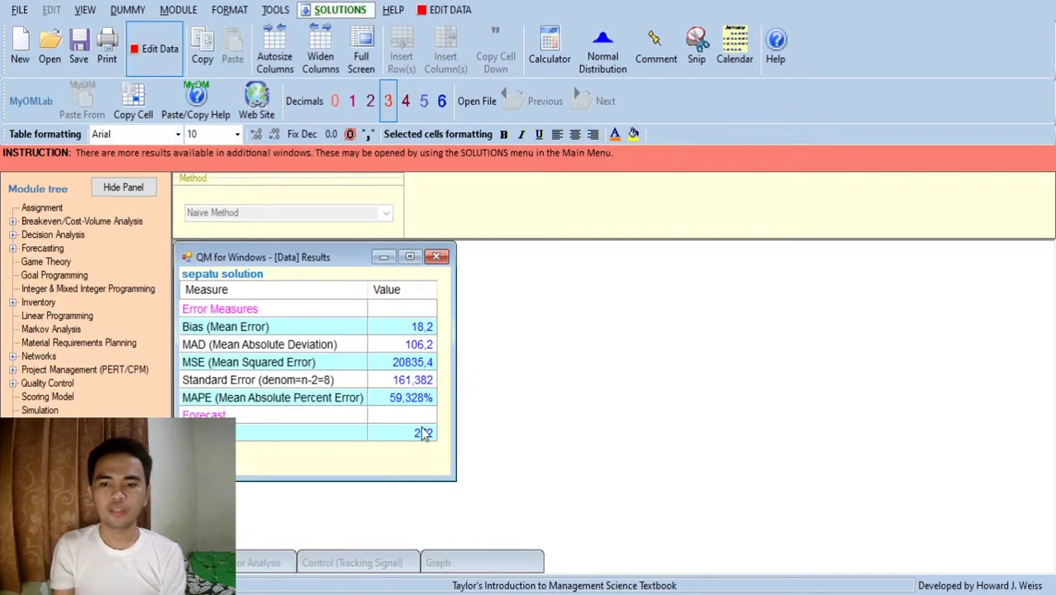
left_click(417, 432)
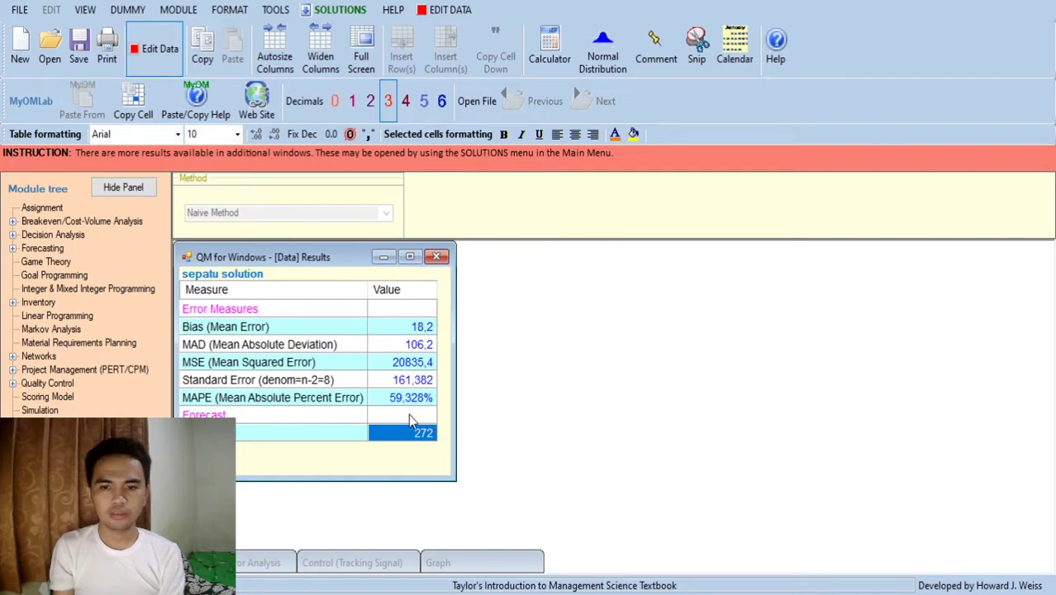
Switch the eleven-period sepatu forecast to Moving Averages with 8 periods to average, then solve it and select the forecast value
left_click(155, 51)
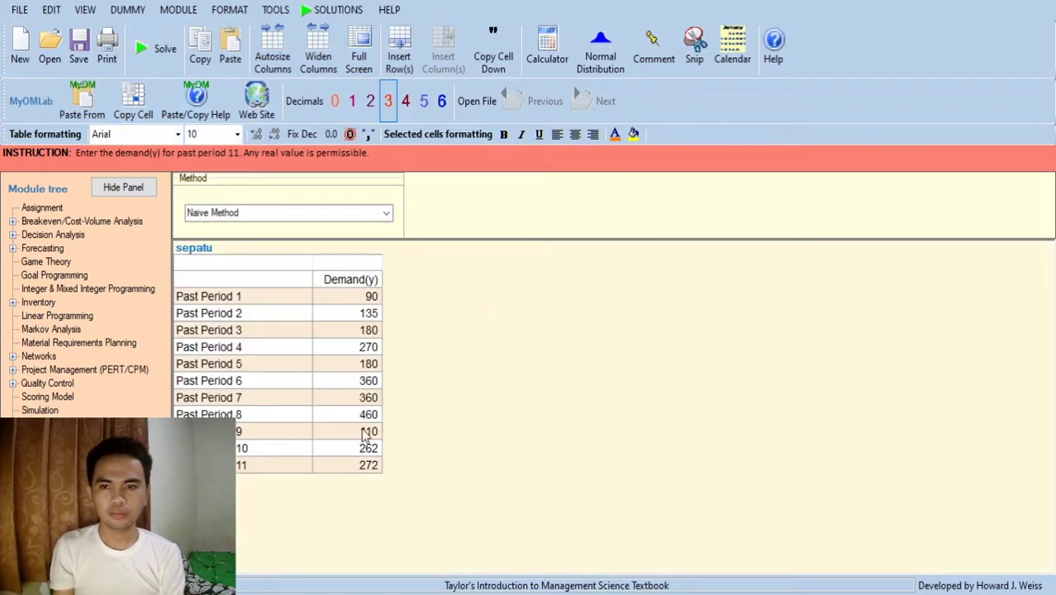
left_click(384, 214)
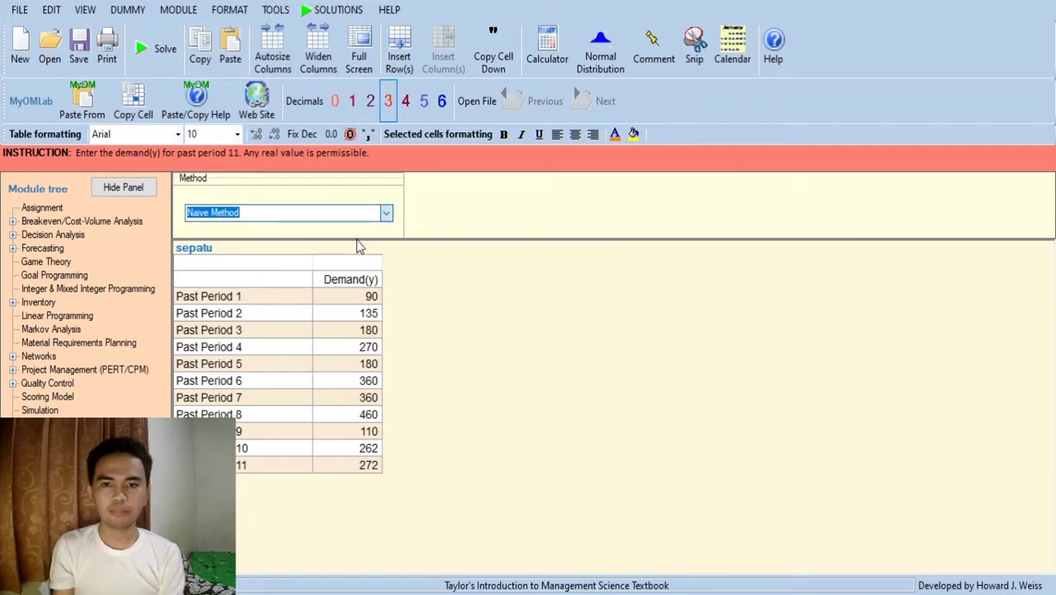
key("Down")
left_click(462, 211)
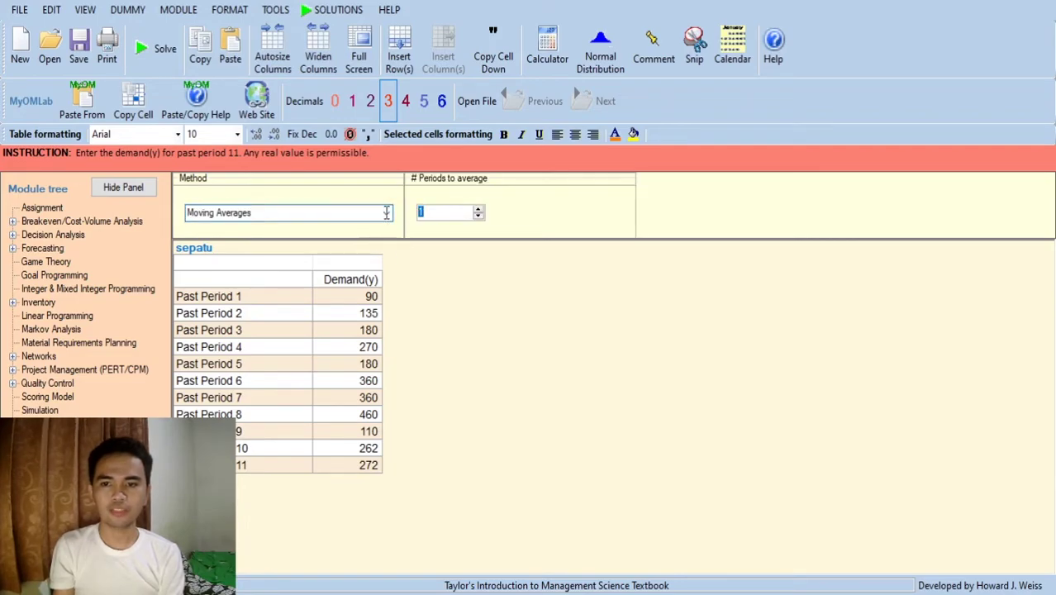
type("8")
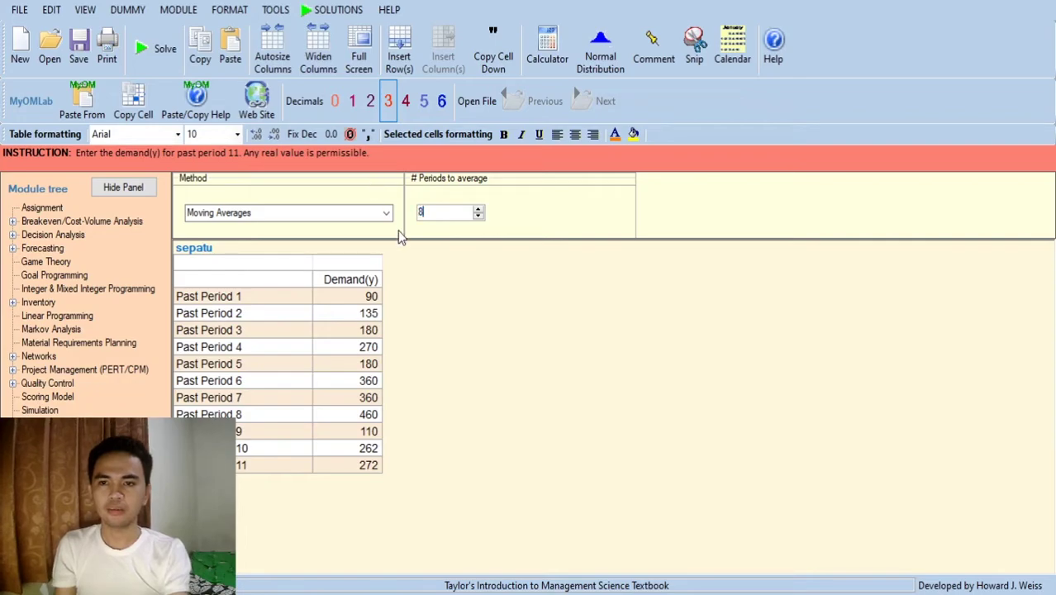
left_click(157, 48)
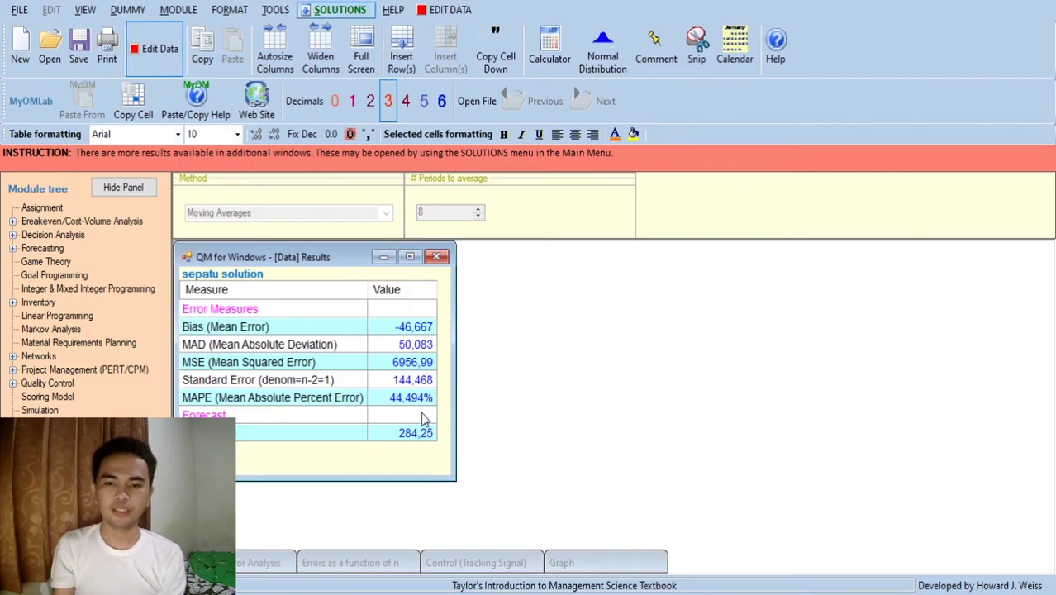
left_click_drag(429, 417, 389, 435)
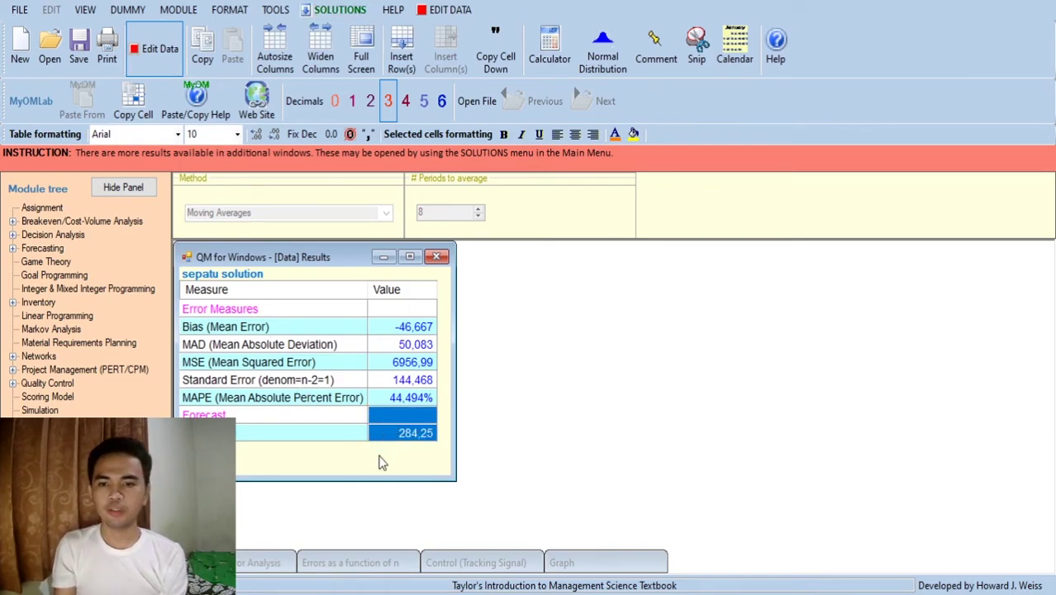